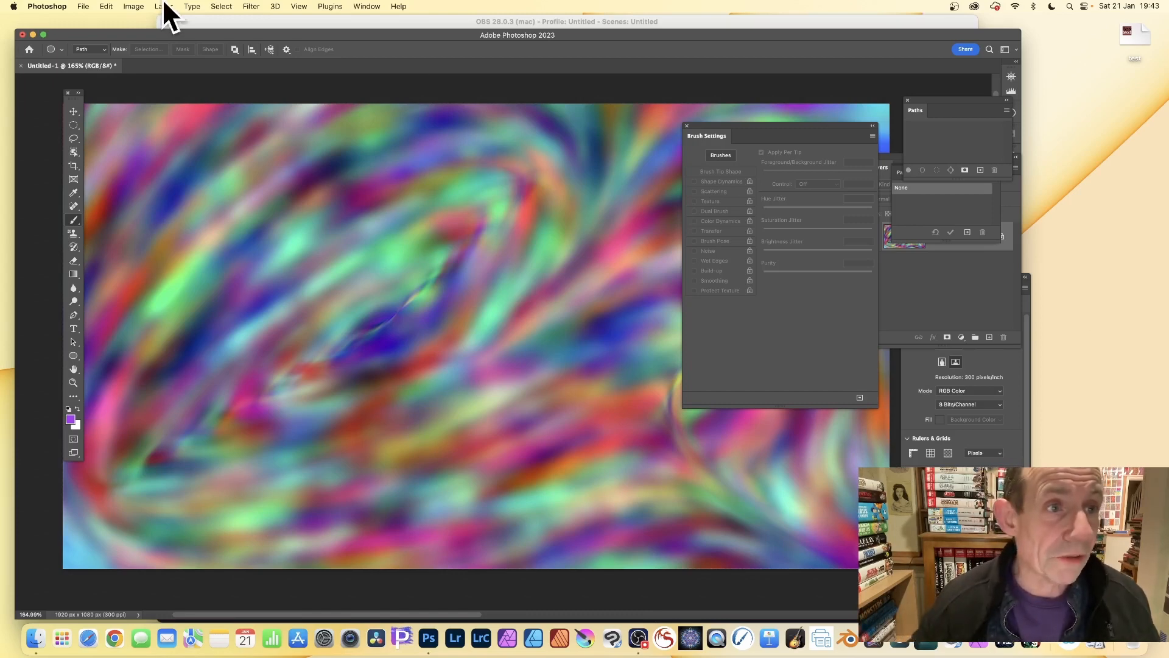
Step: Fill the whole canvas with white to cover the existing multicoloured artwork
left_click(107, 6)
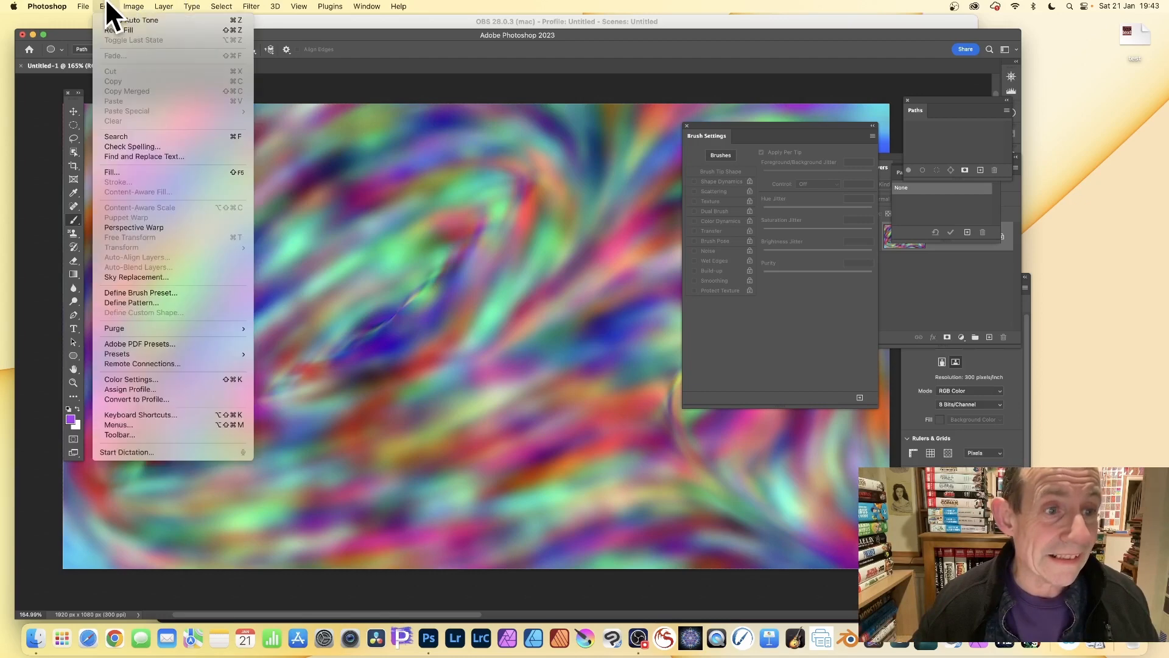
left_click(124, 172)
left_click(653, 259)
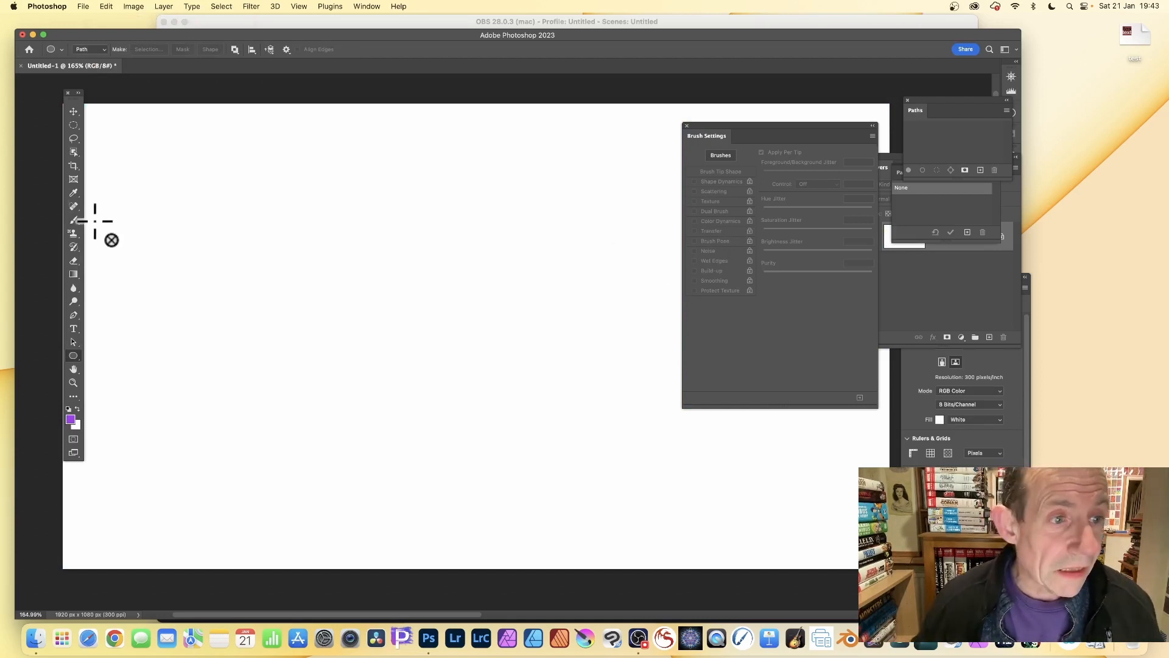
Step: Activate the Brush tool and move the Brush Settings panel clear of the Layers panel
left_click_drag(75, 220, 127, 216)
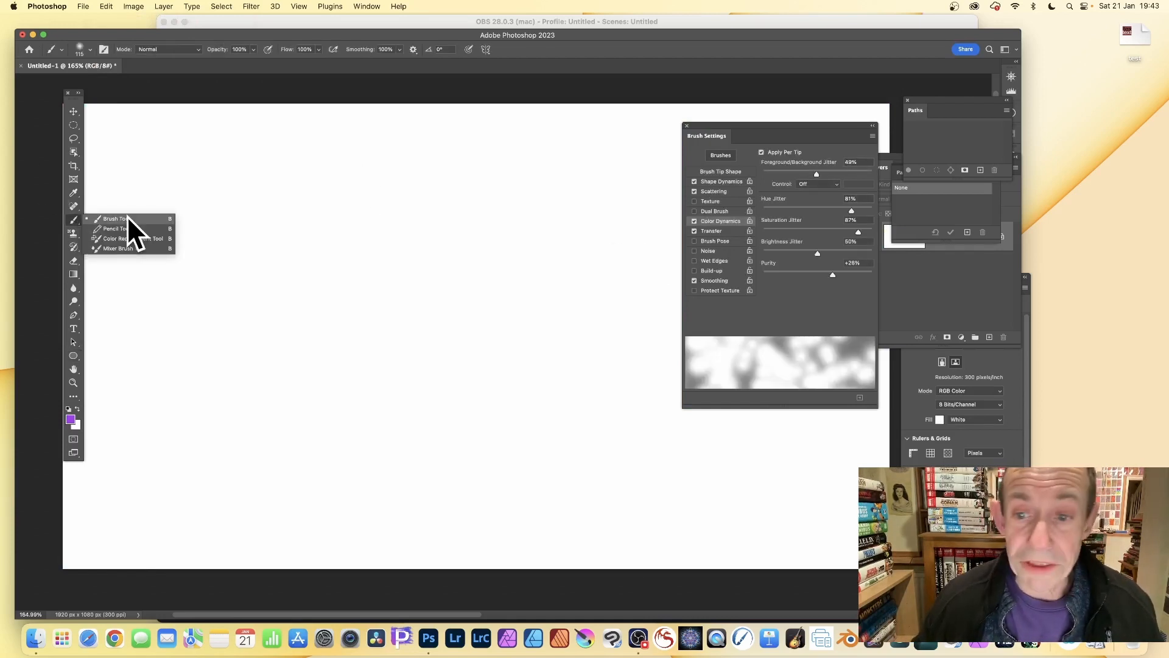
left_click(127, 218)
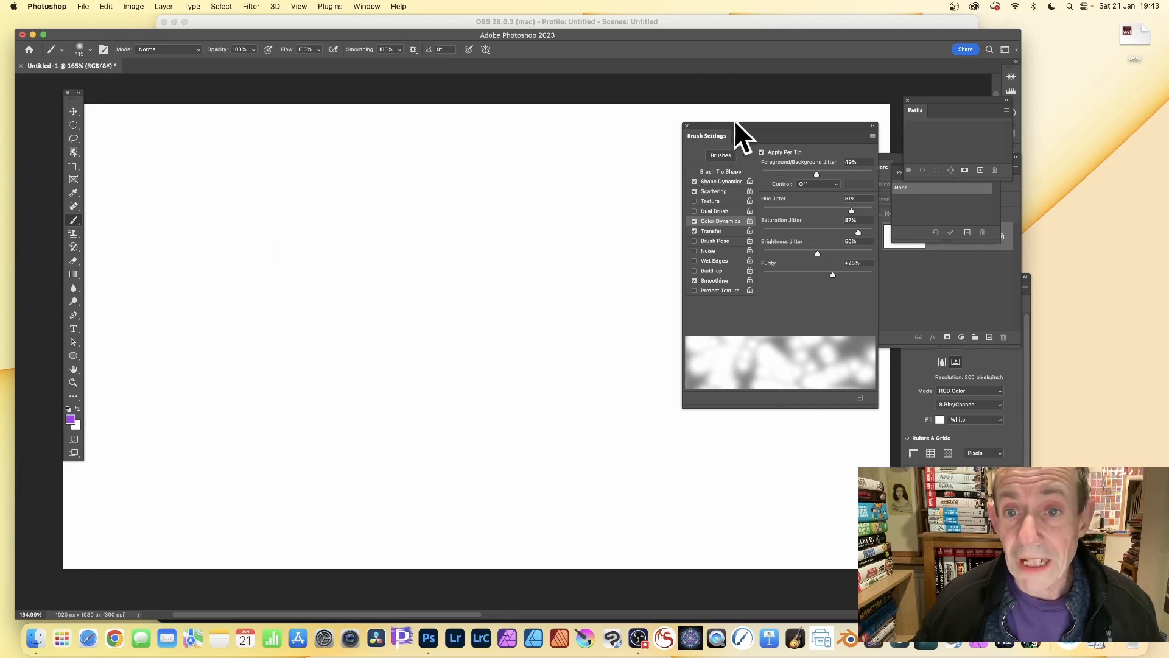
left_click_drag(734, 121, 716, 119)
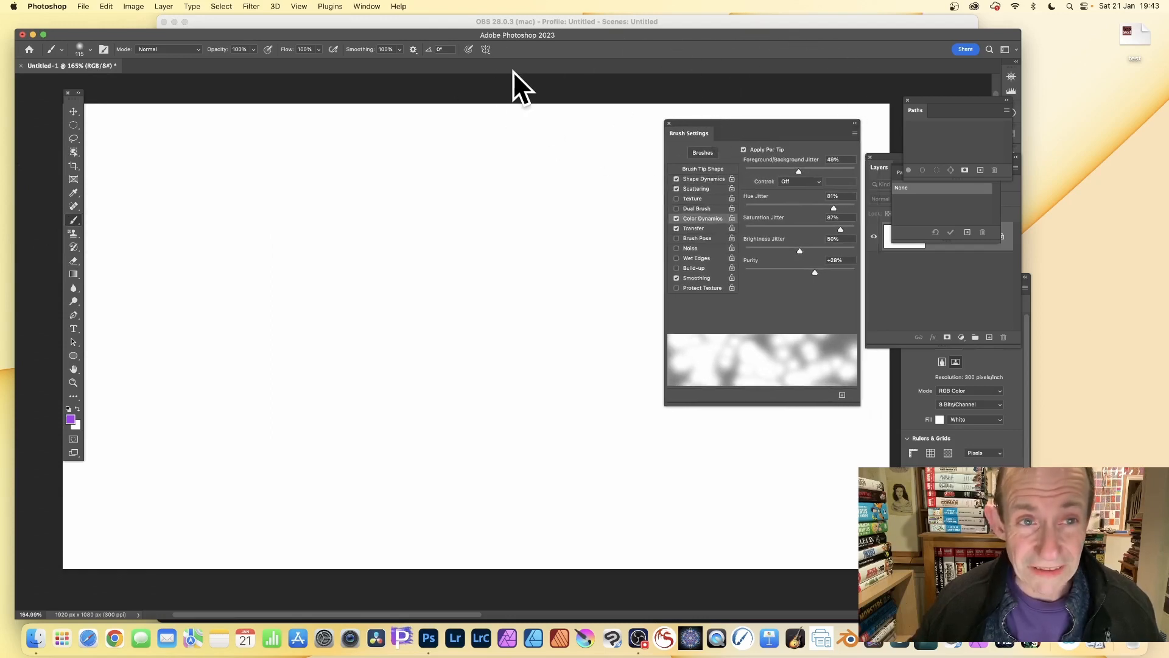
left_click(366, 7)
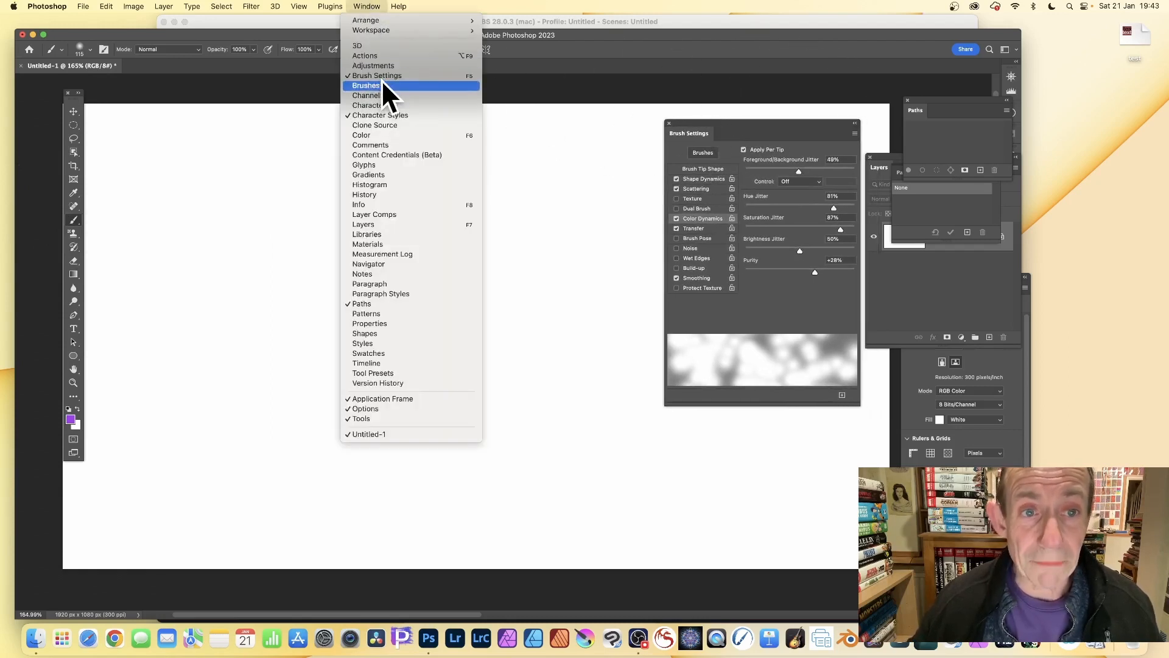
left_click(757, 119)
Step: In the brush tip shape settings, set the spacing of the 115 px soft round tip to 26%
left_click(700, 169)
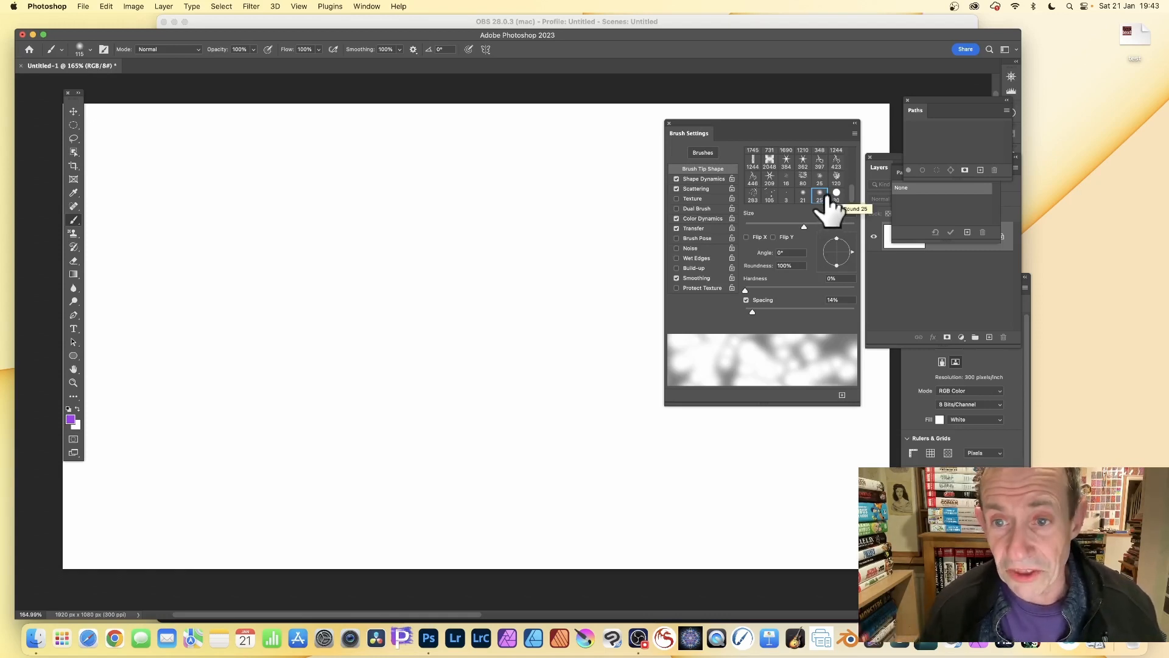
left_click_drag(804, 226, 804, 226)
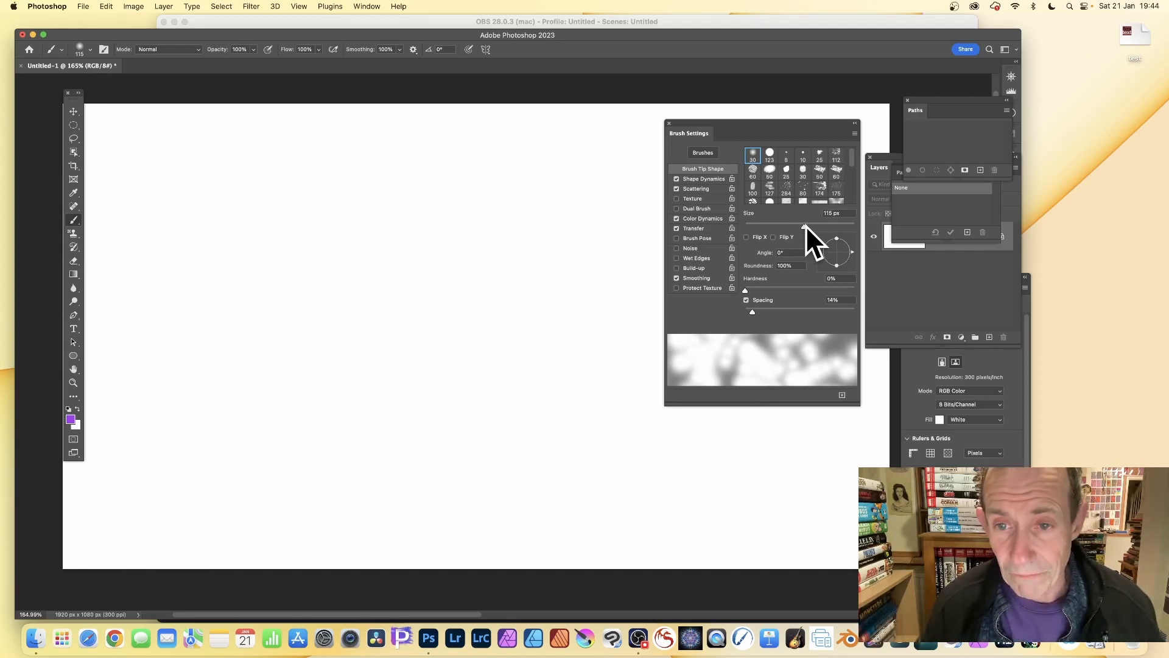
left_click_drag(750, 310, 759, 310)
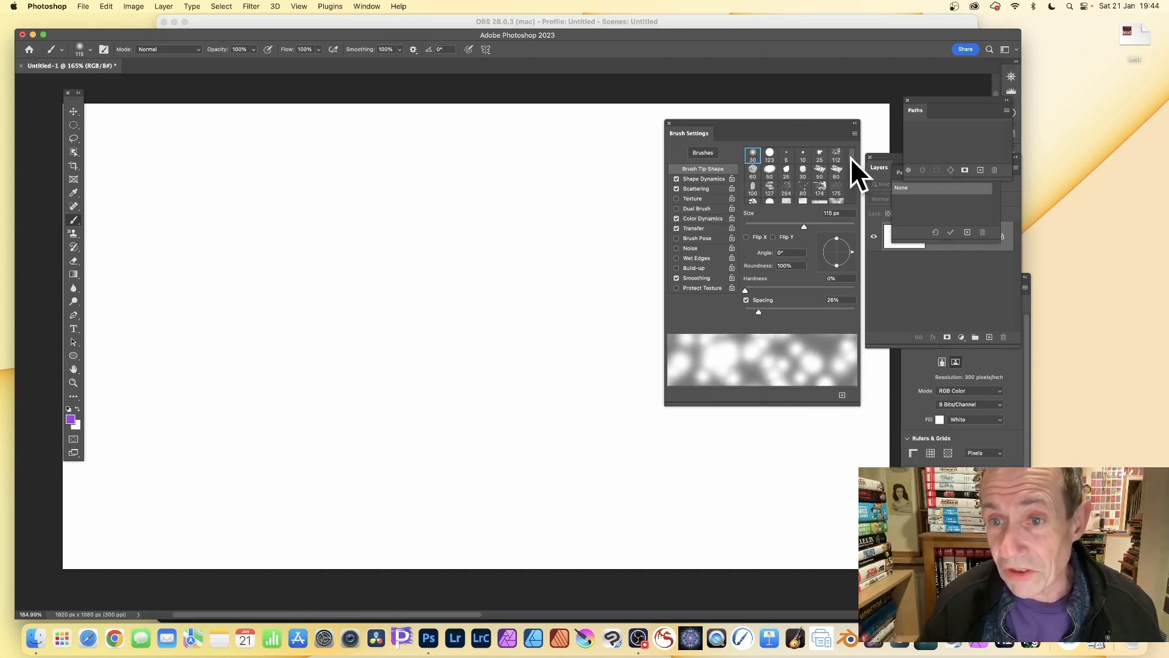
left_click_drag(850, 157, 850, 188)
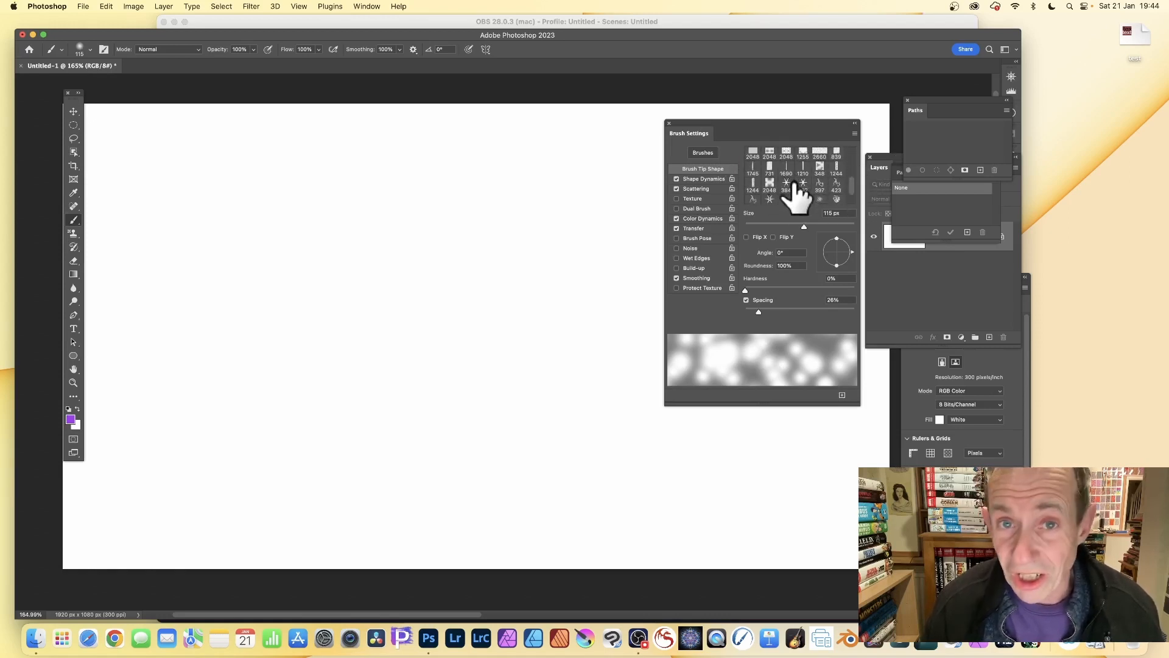
left_click_drag(850, 185, 854, 156)
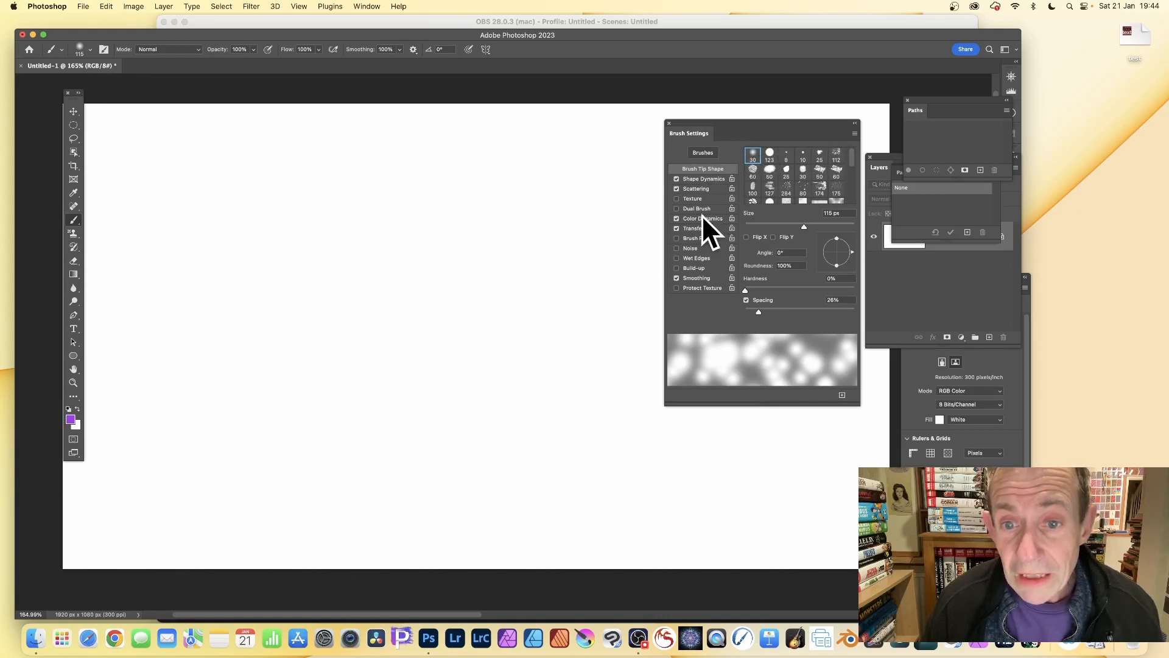
Step: Set the brush's size jitter to 44% and angle jitter to 38%, and raise its scattering count to 6
left_click(701, 179)
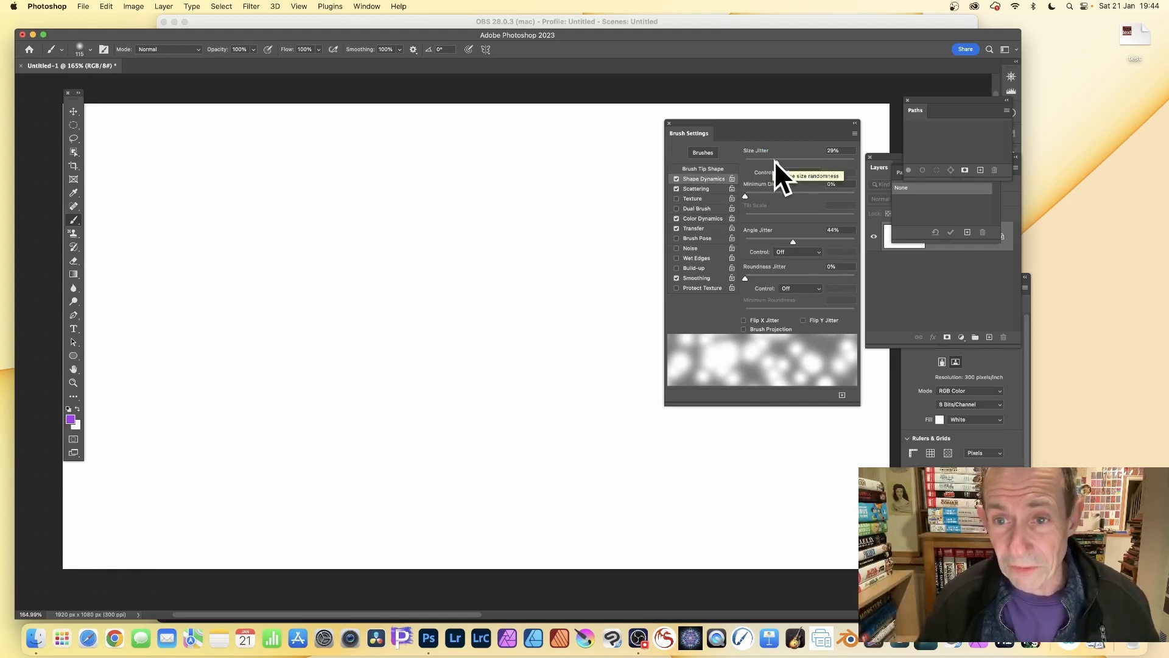
mouse_move(775, 162)
left_mouse_down()
mouse_move(831, 163)
mouse_move(794, 162)
left_mouse_up()
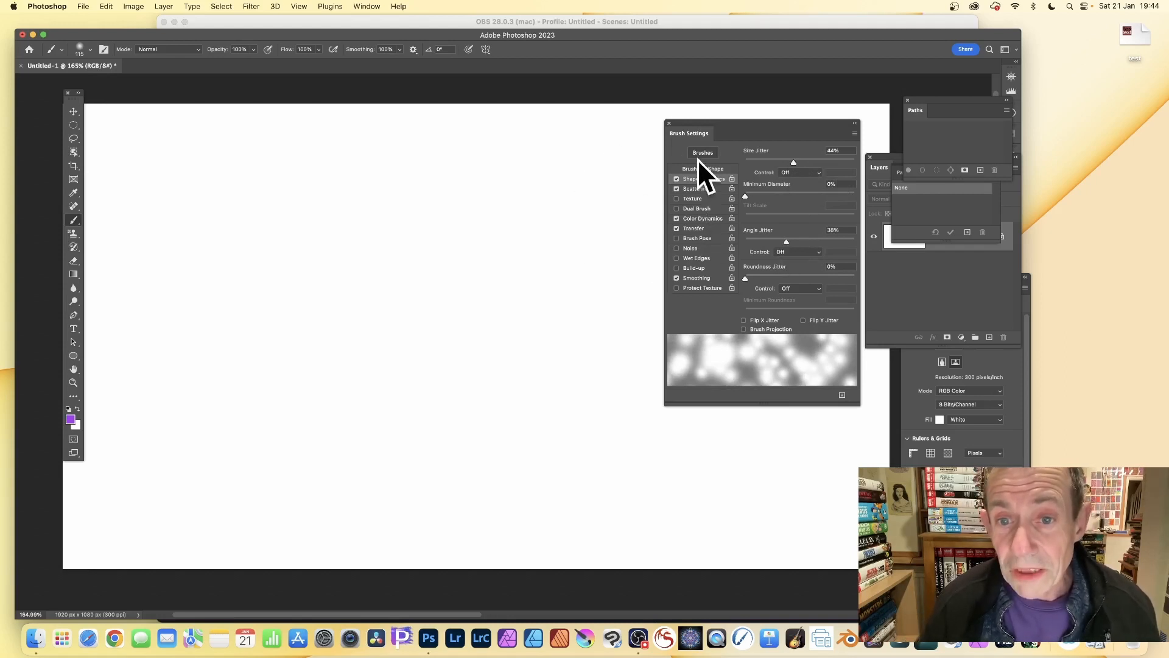
left_click(699, 188)
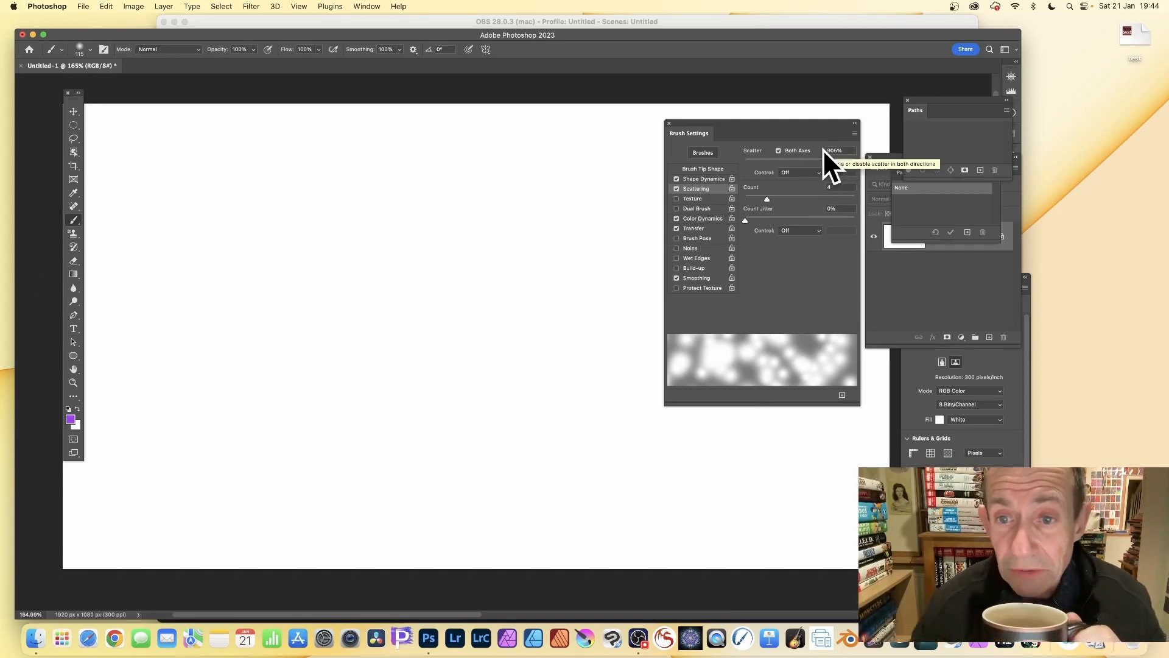
scroll(823, 149, "right", 2)
mouse_move(766, 199)
left_mouse_down()
mouse_move(740, 199)
mouse_move(809, 200)
mouse_move(766, 200)
mouse_move(784, 199)
left_mouse_up()
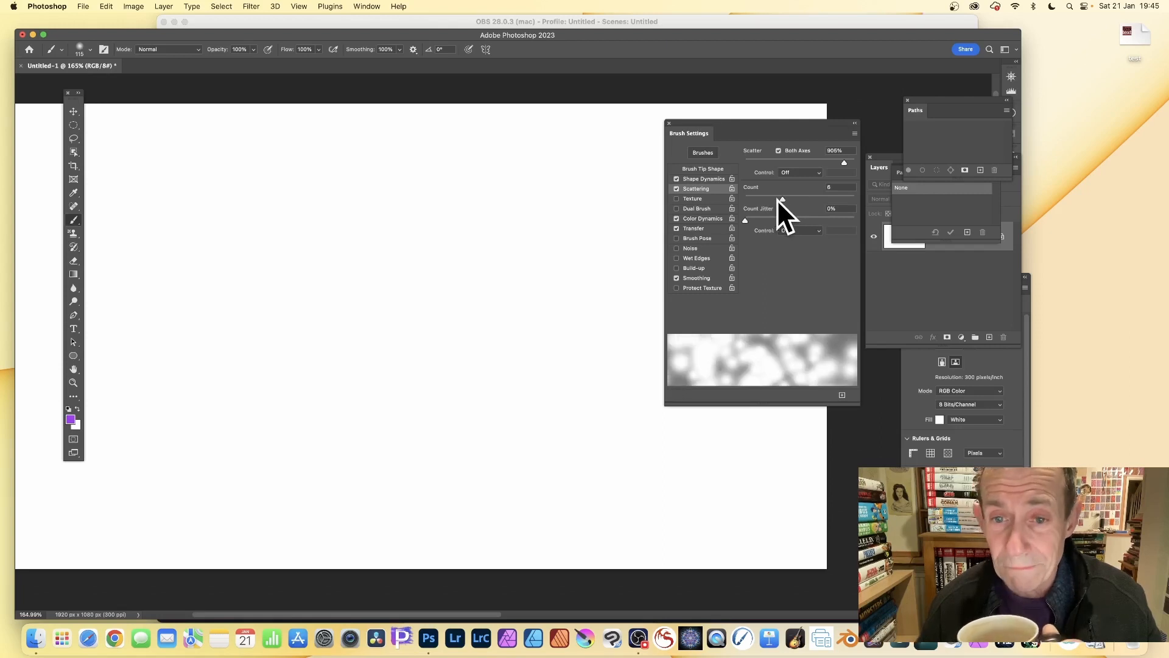
Step: Show the brush's Color Dynamics settings and move the Brush Settings panel away from the canvas
left_click(700, 218)
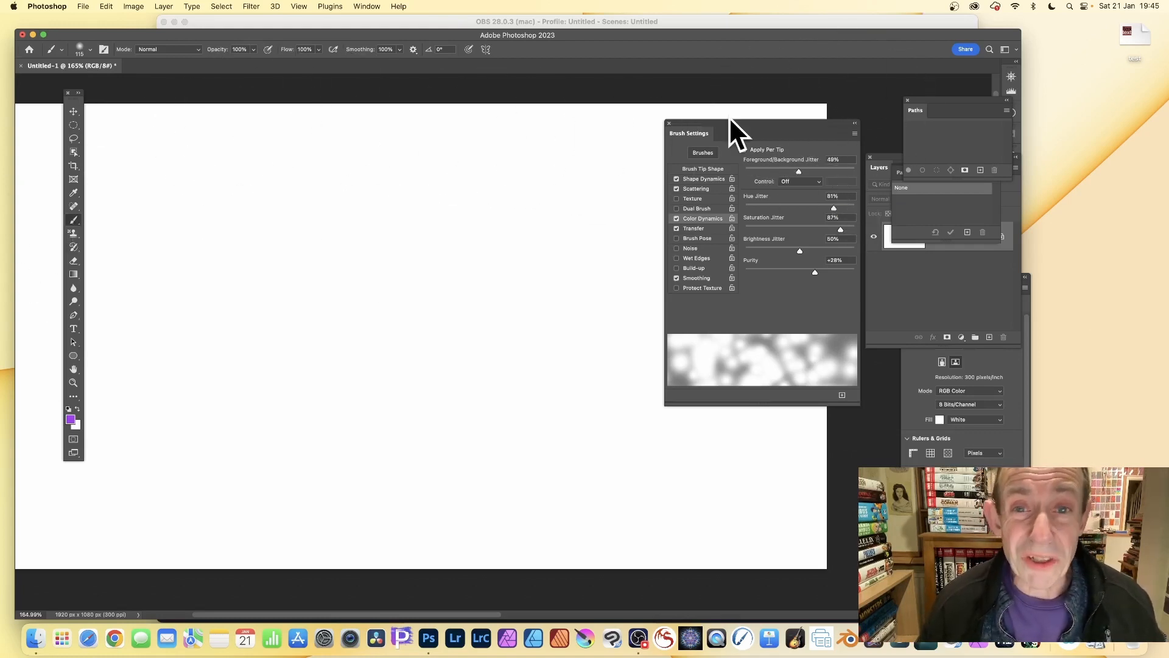
left_click_drag(733, 120, 884, 141)
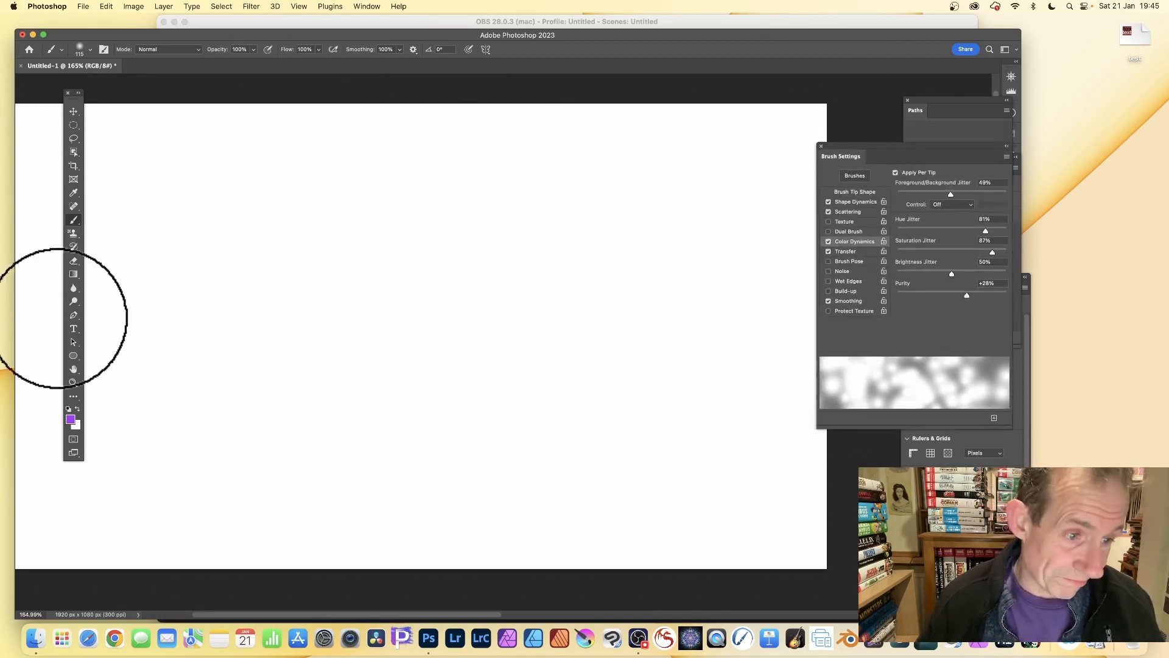
Step: Draw six large overlapping ellipse paths across the canvas with the Ellipse tool, rotating the upper-right one
left_click(73, 357)
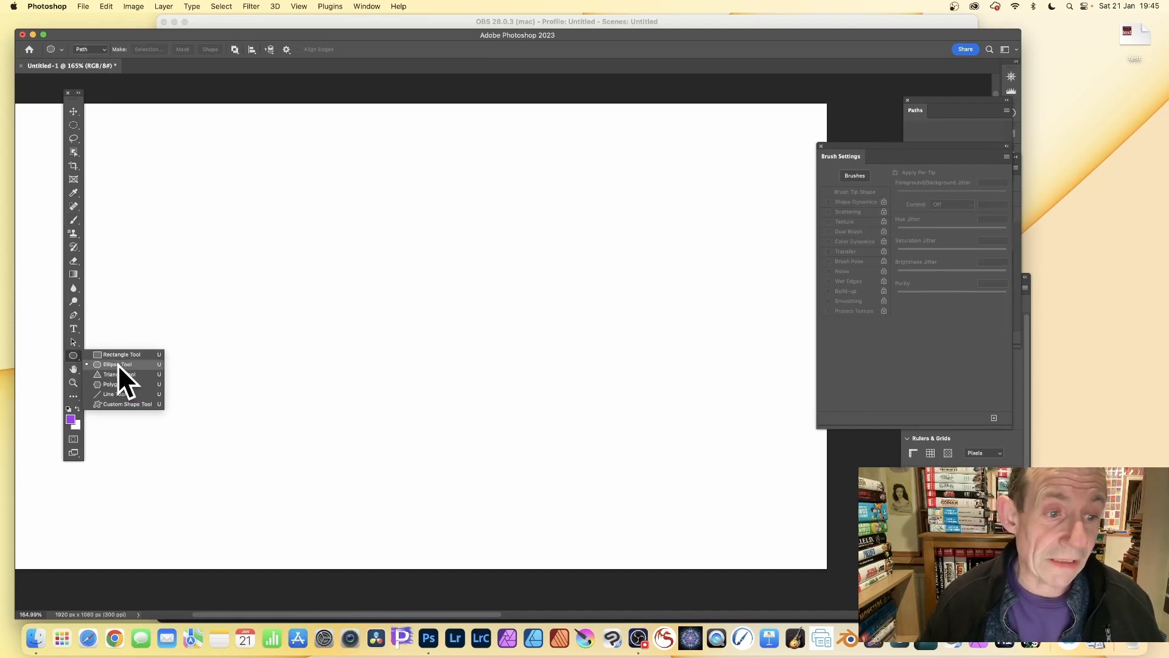
left_click(118, 364)
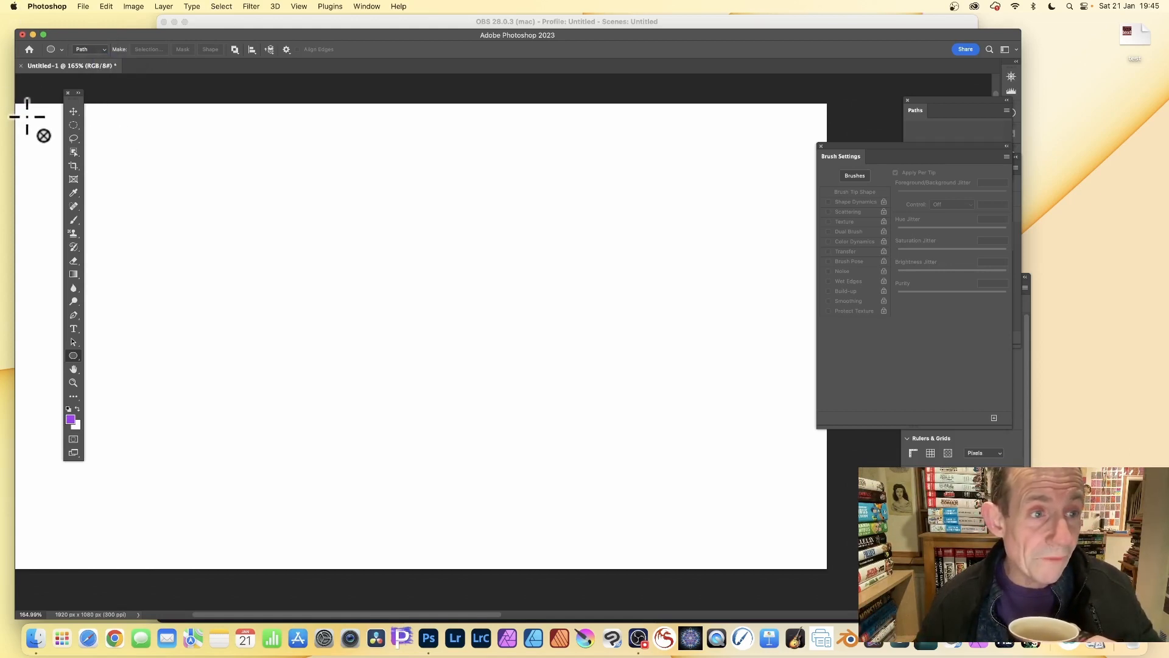
left_click_drag(27, 115, 250, 319)
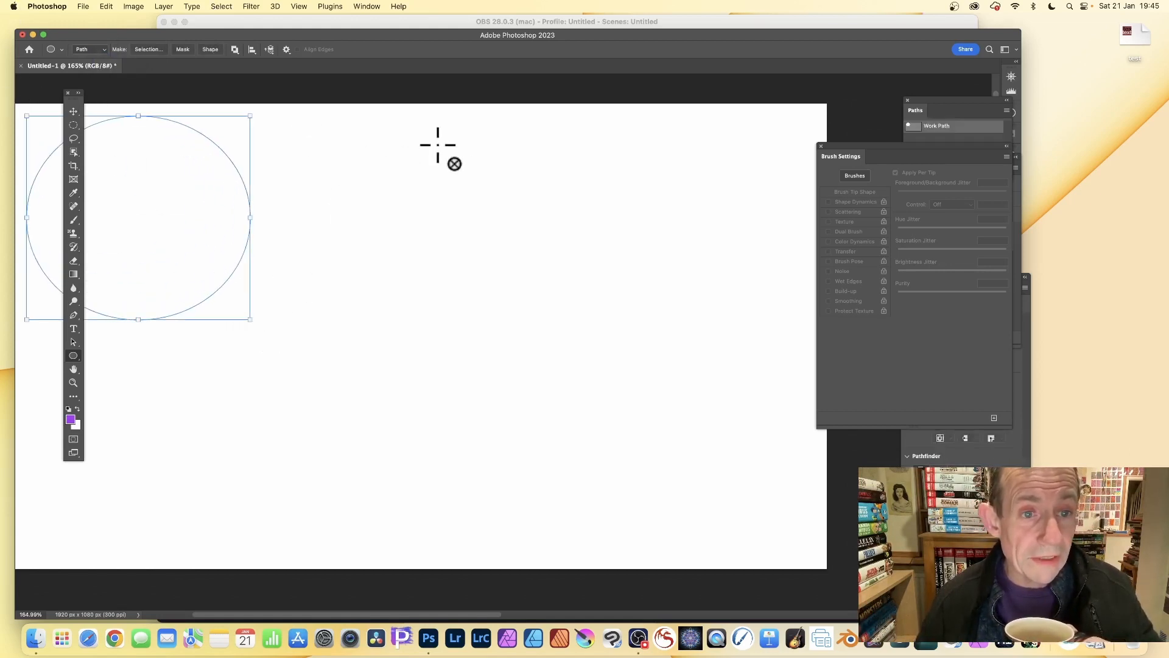
left_click_drag(438, 126, 148, 400)
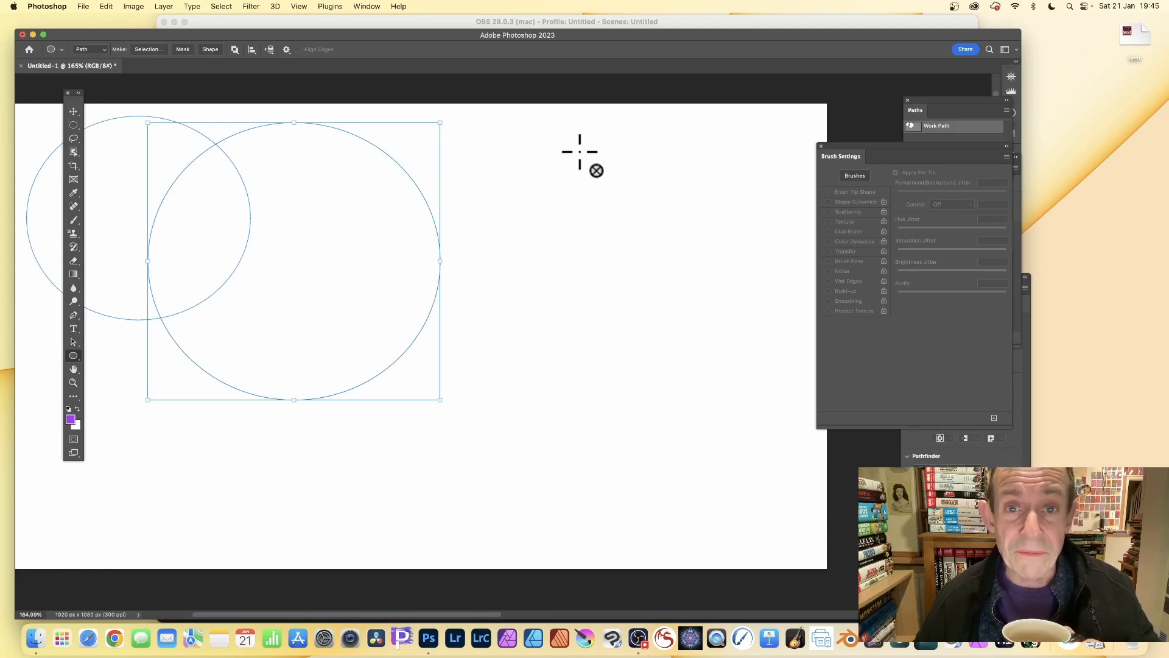
left_click_drag(579, 148, 254, 481)
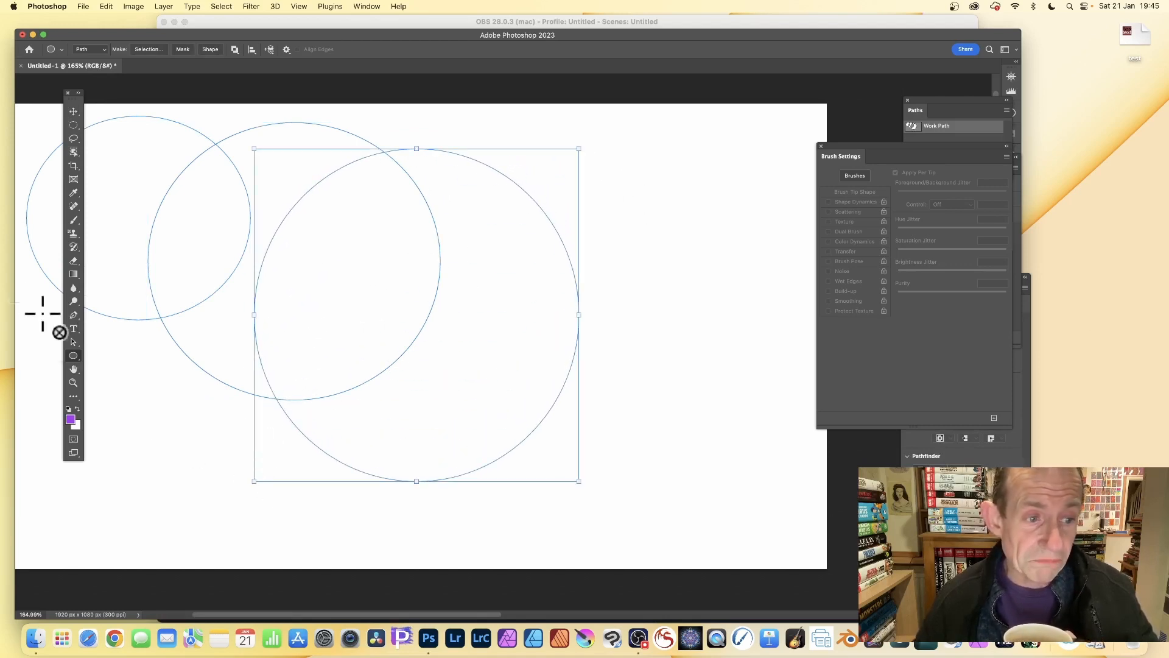
left_click_drag(31, 295, 304, 551)
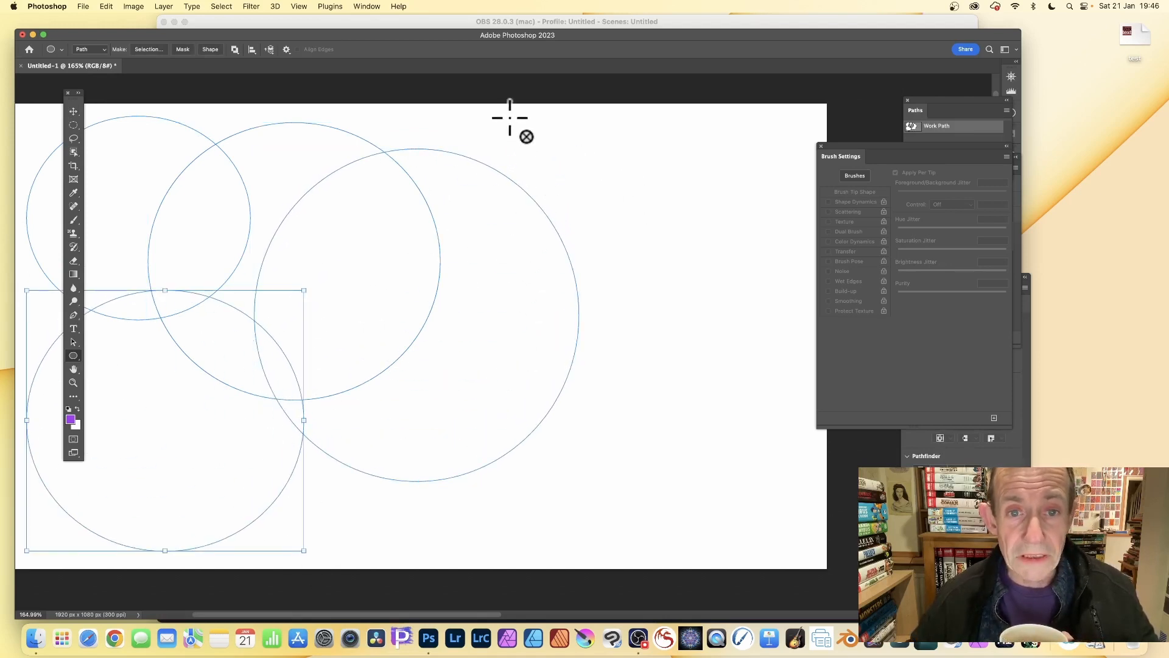
left_click_drag(509, 110, 796, 386)
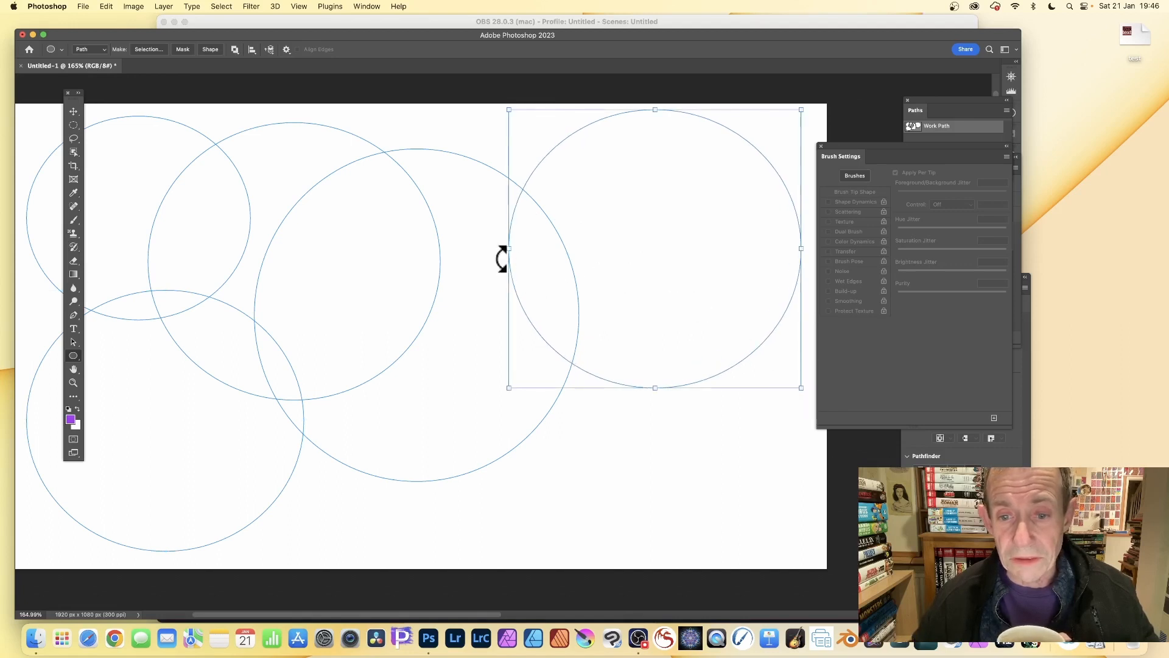
left_click_drag(503, 258, 742, 536)
left_click_drag(430, 285, 769, 564)
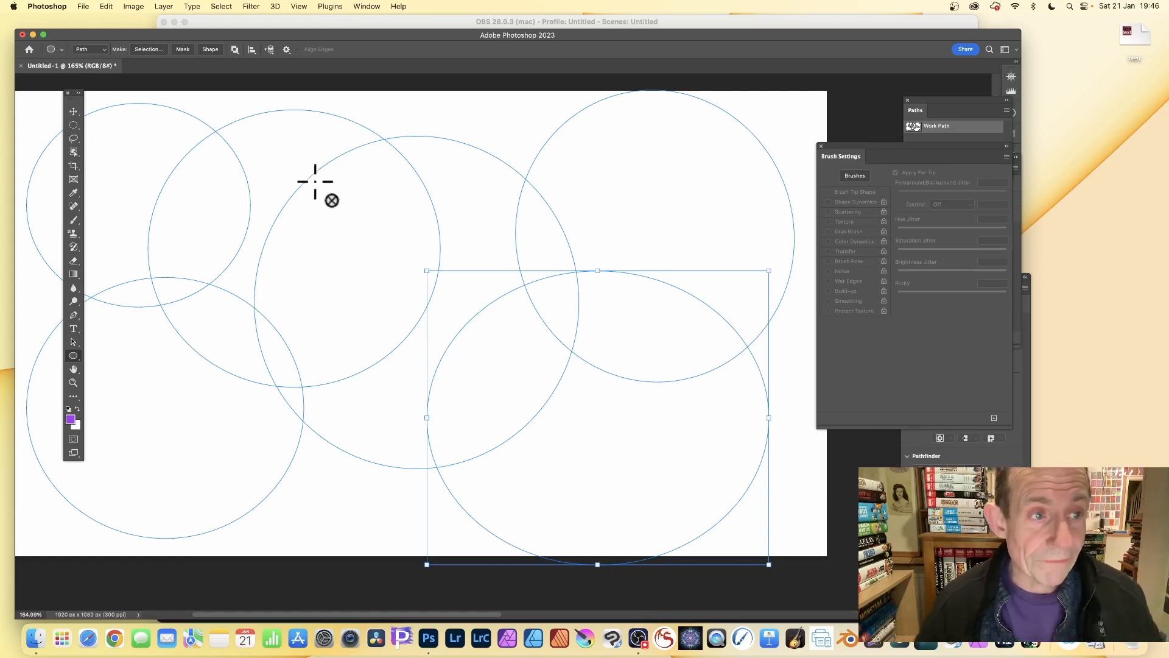
Step: Select all six ellipse paths together with the Path Selection tool
left_click(73, 339)
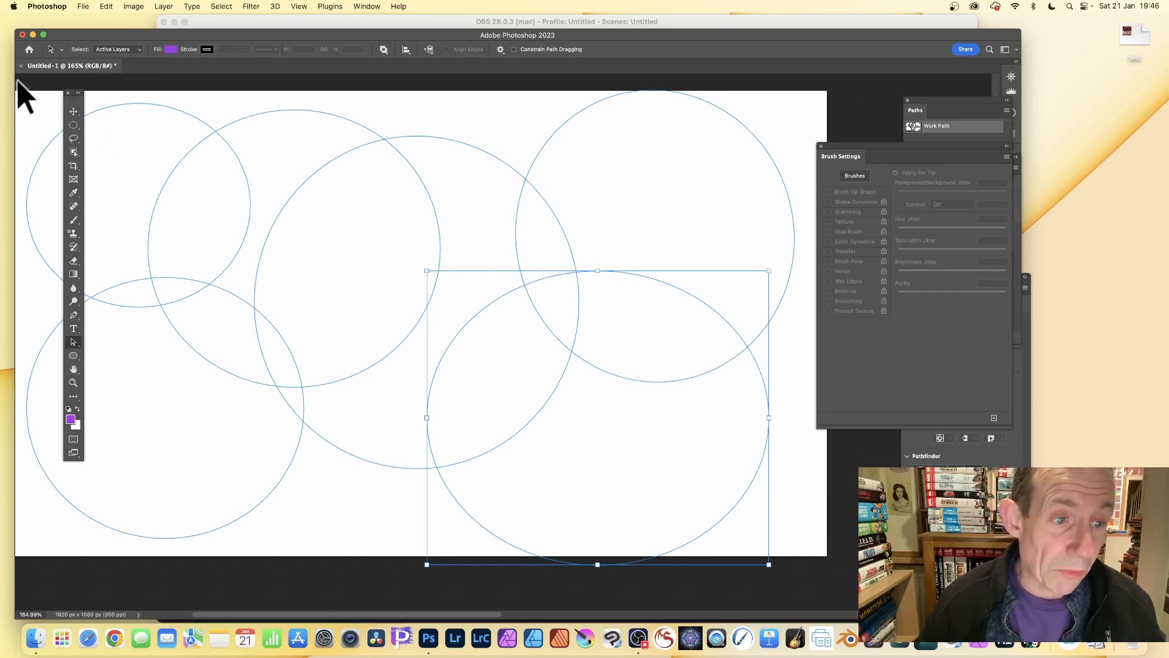
left_click_drag(18, 82, 836, 579)
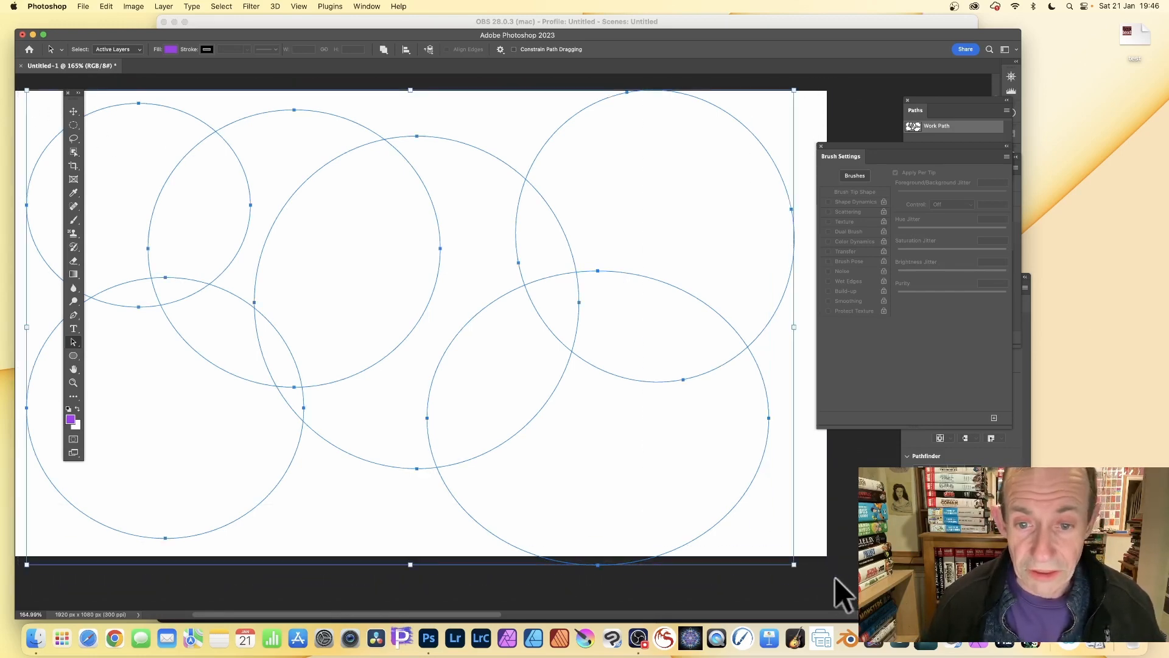
right_click(74, 343)
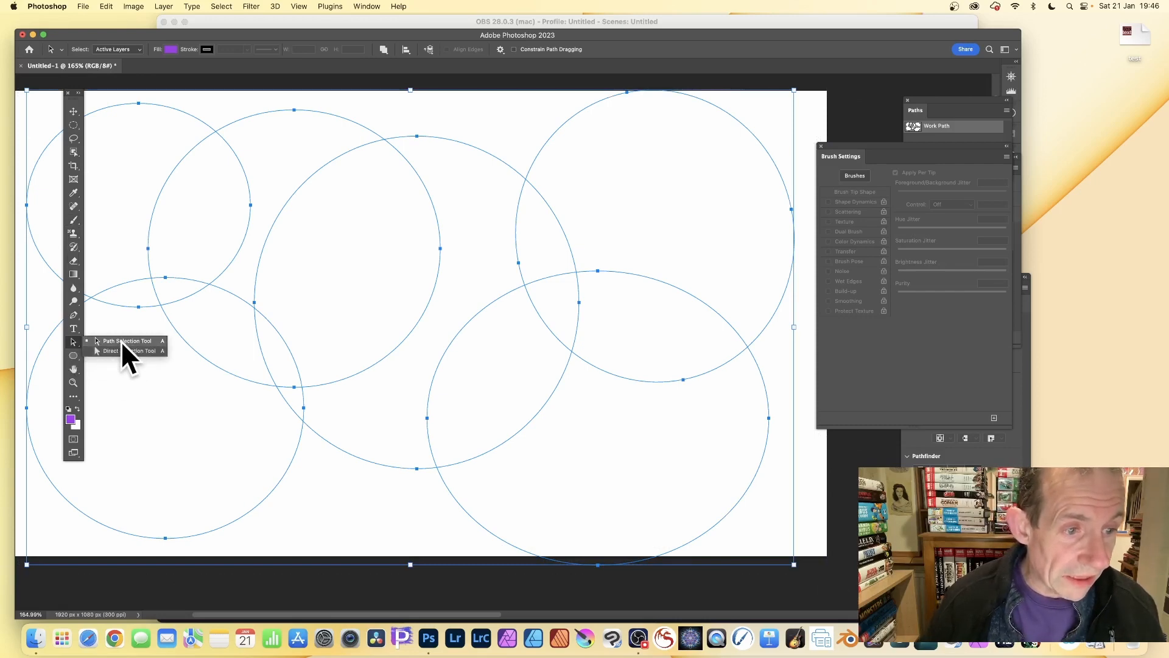
left_click(125, 341)
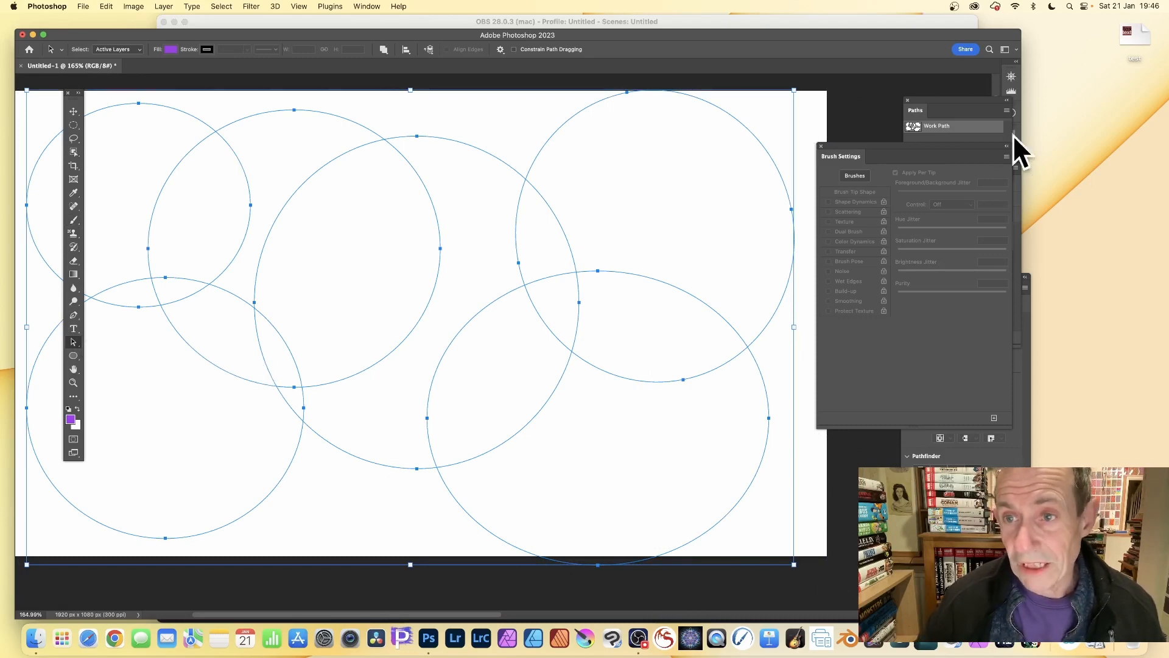
Step: Move the Paths panel clear of the other panels and stroke the selected paths with the Brush and Simulate Pressure enabled
left_click_drag(939, 102, 824, 100)
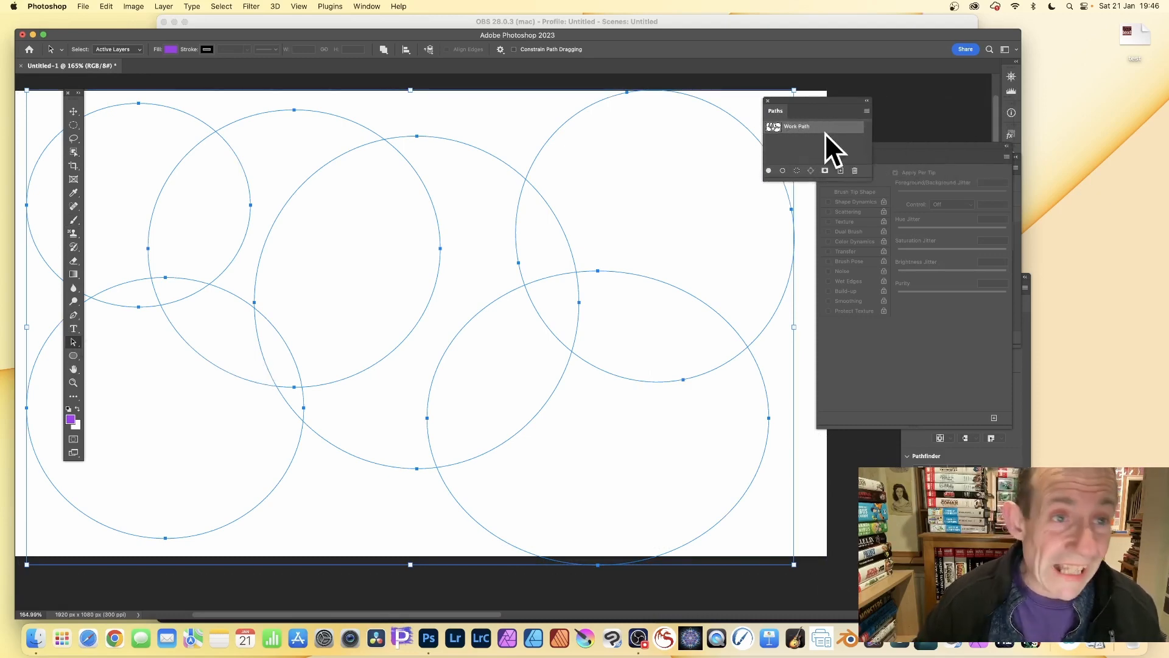
right_click(367, 124)
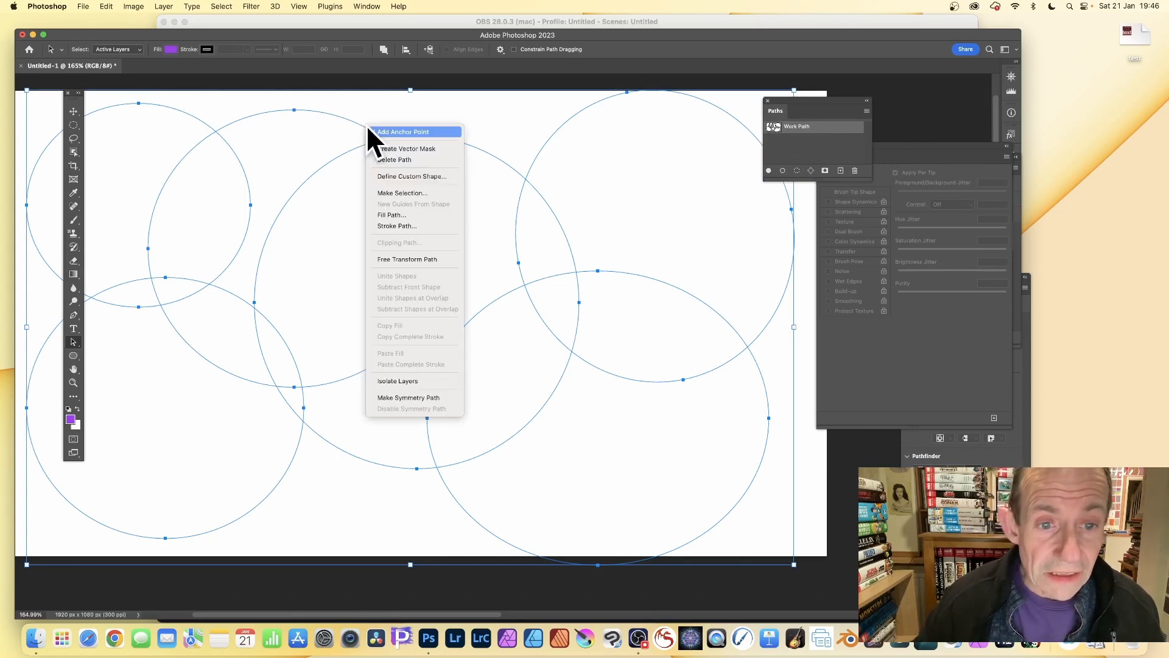
left_click(414, 226)
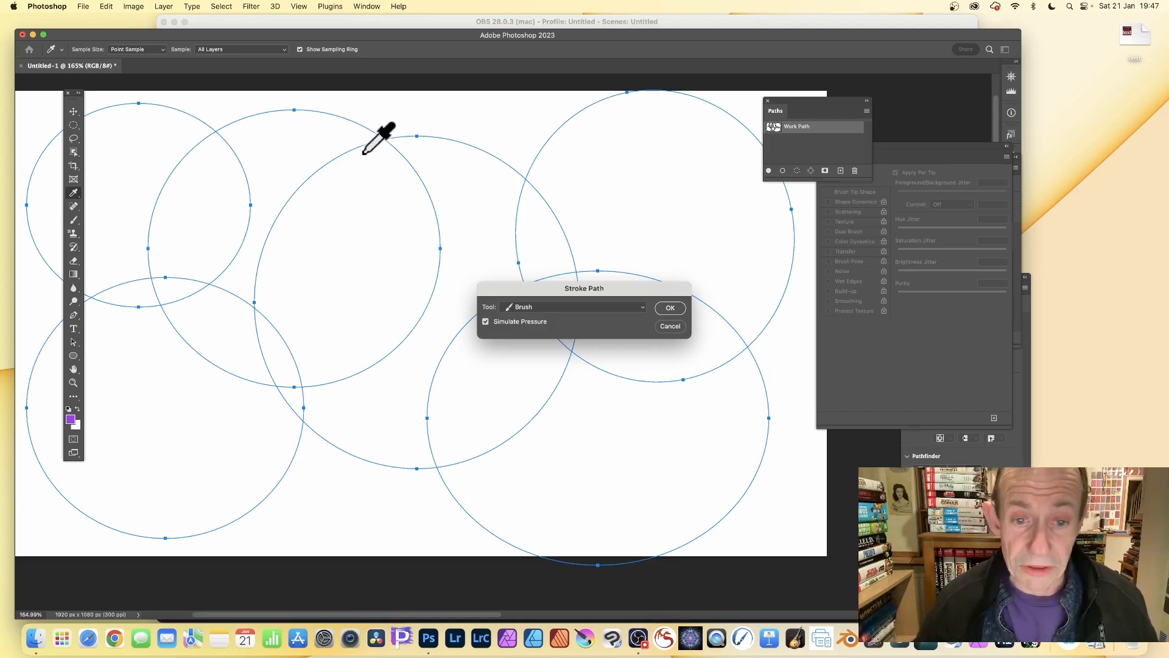
left_click(671, 307)
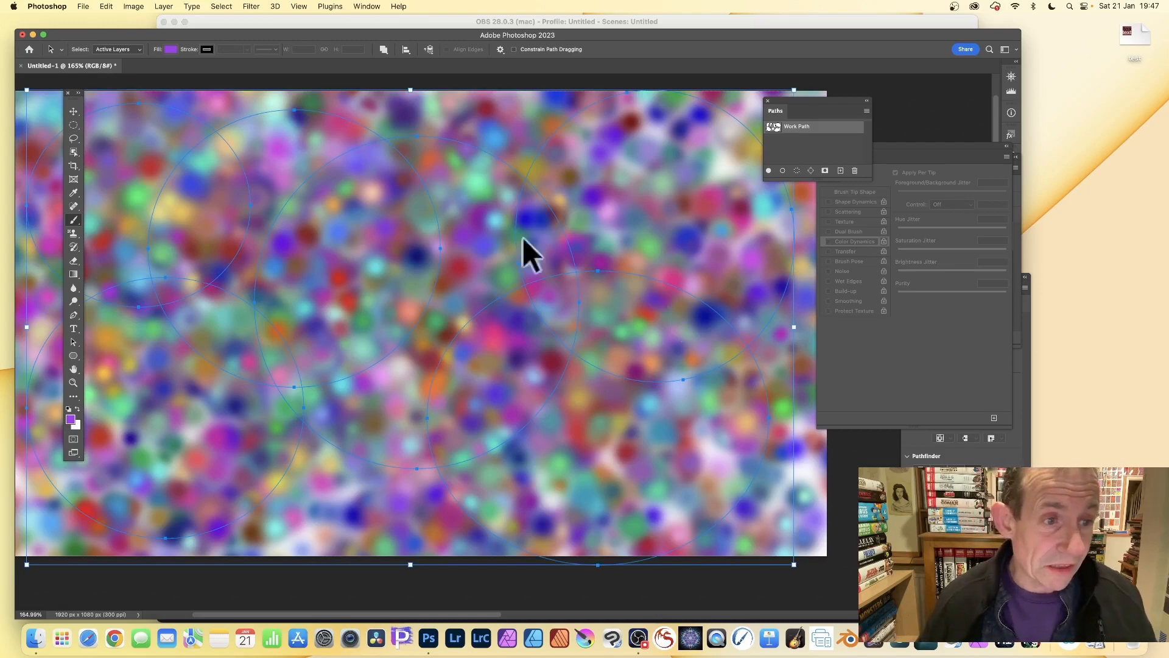
Step: Switch to the Brush tool and show the brush picker's options for saving a new brush preset
left_click(74, 219)
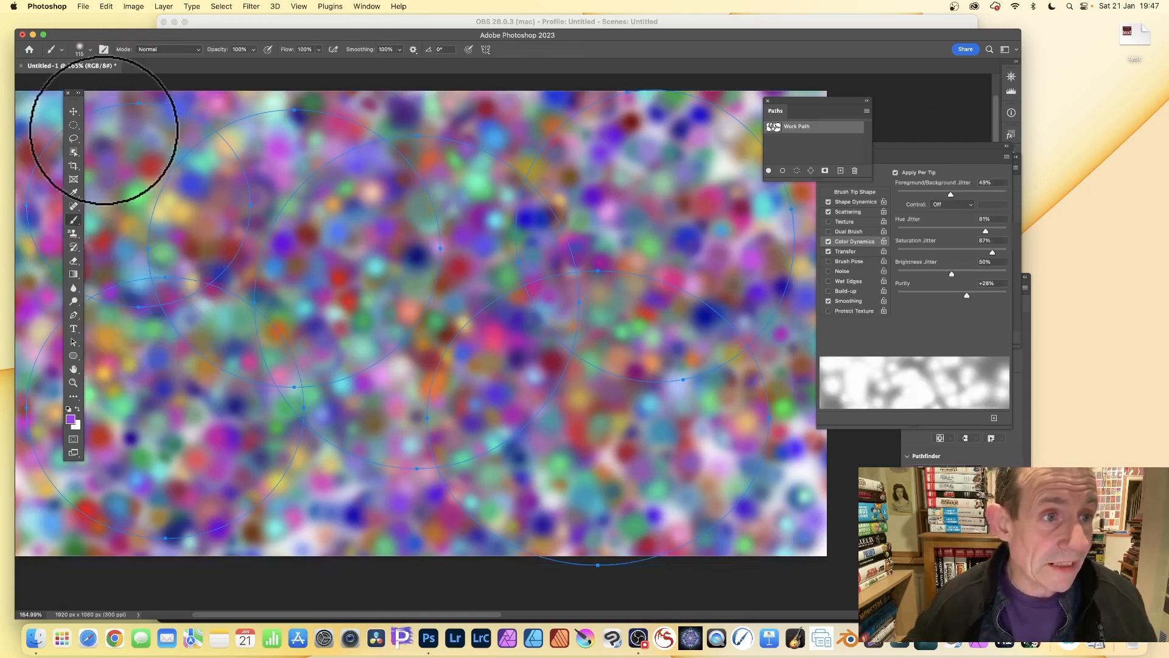
left_click(90, 50)
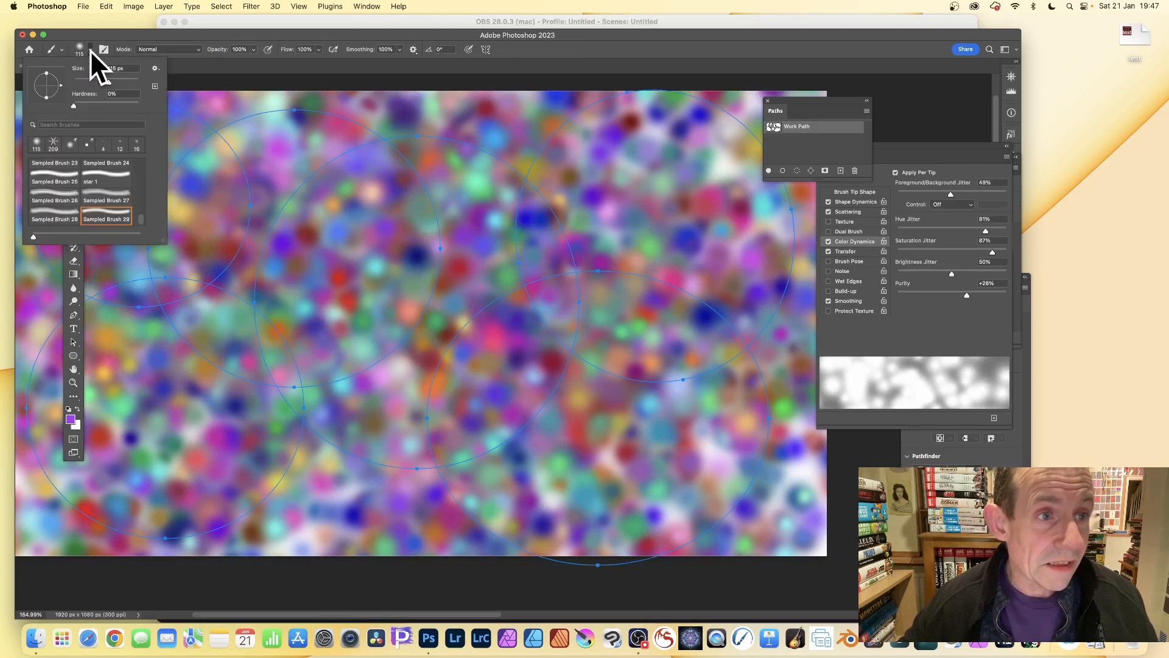
left_click(155, 69)
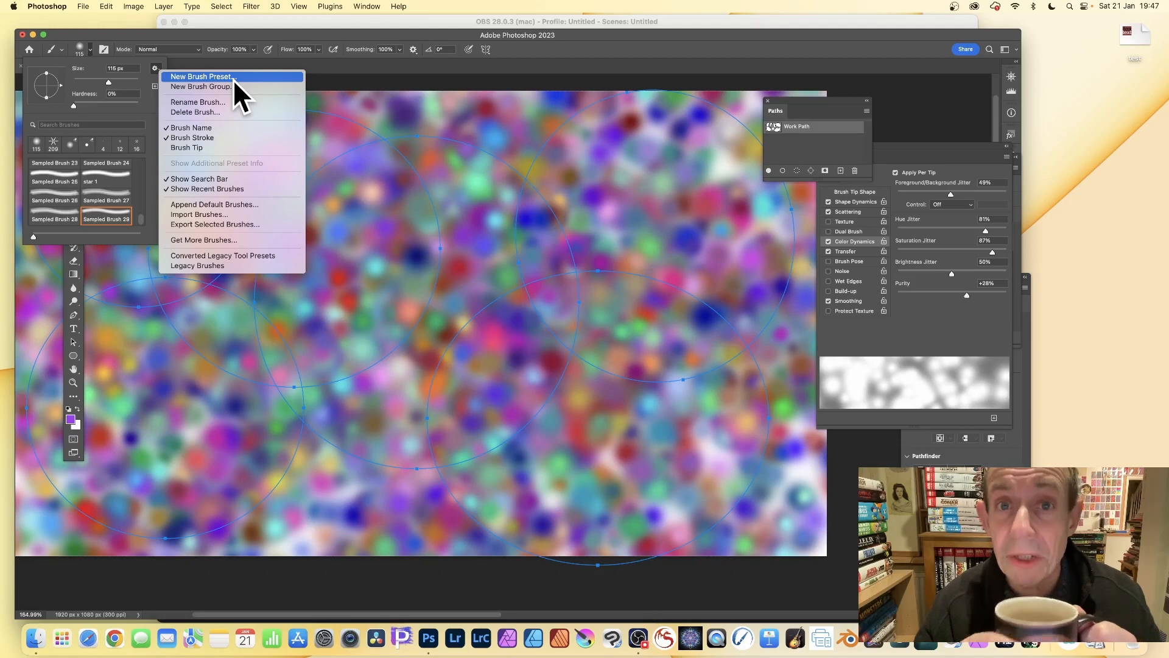
left_click(598, 62)
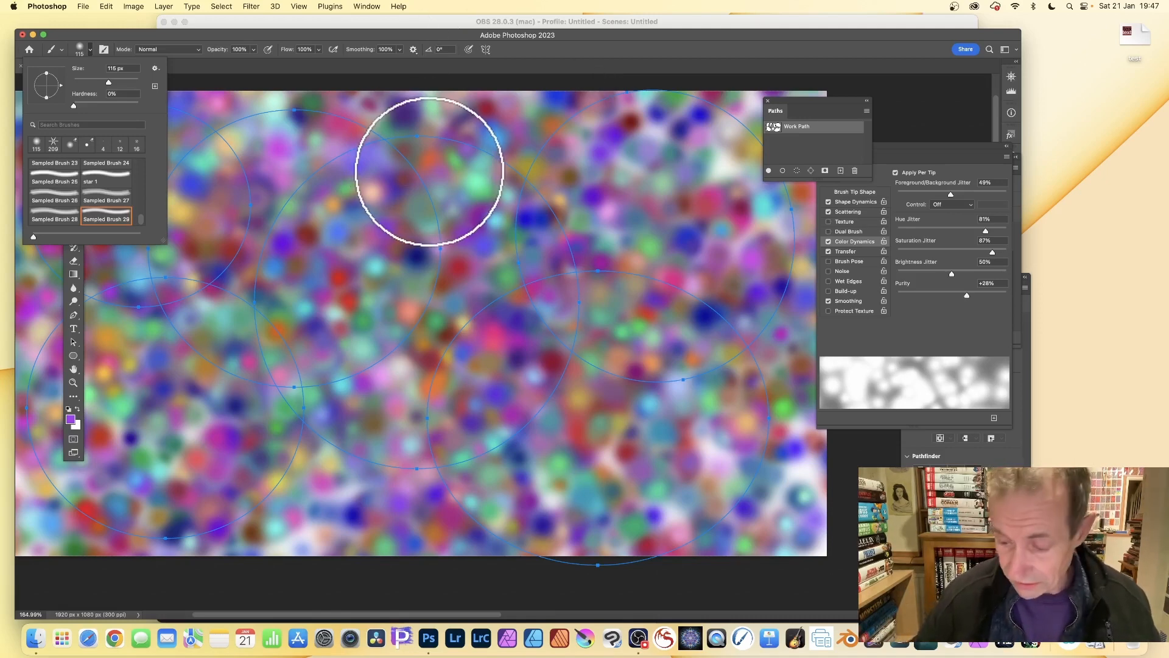
Step: Deselect the work path and open the Path Blur filter on the painted image
left_click(787, 139)
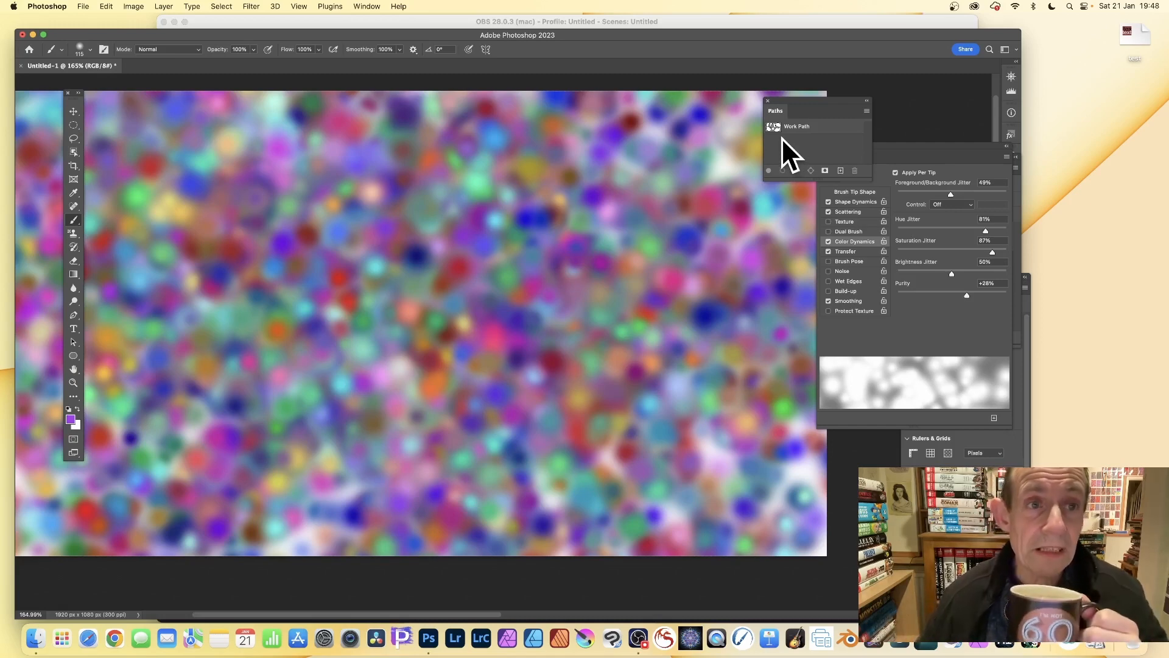
left_click(251, 6)
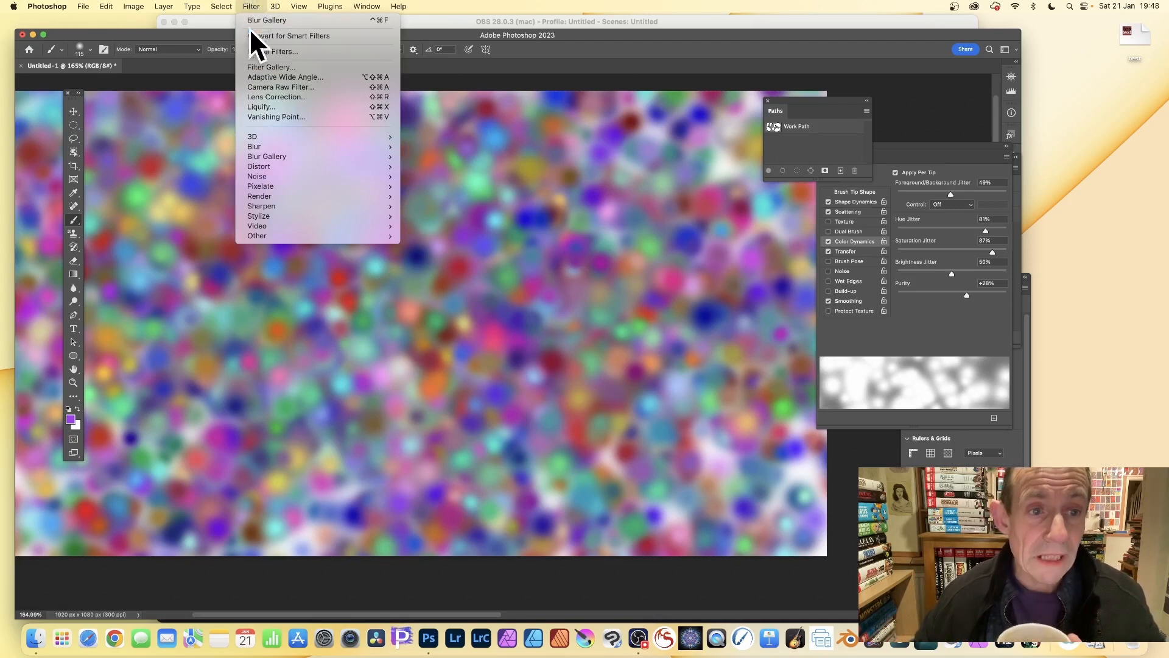
mouse_move(286, 158)
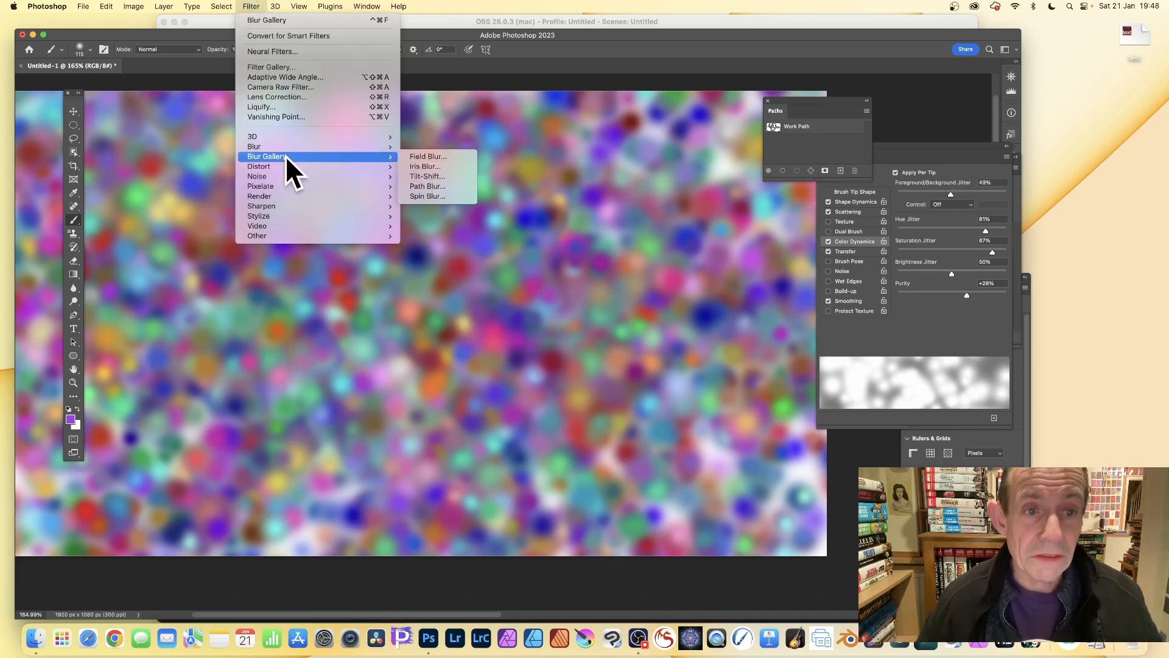
left_click(441, 188)
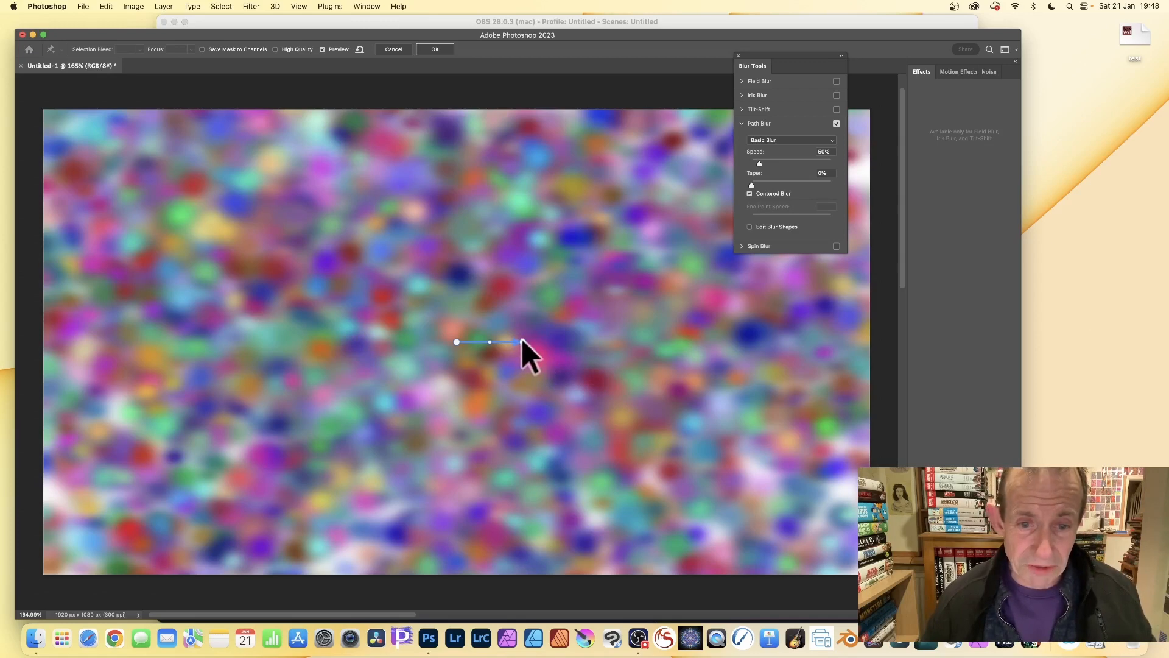
Step: Stretch the blur path's end toward the canvas's right side, add four points along it and pull the first one well above the line
left_click_drag(518, 340, 738, 299)
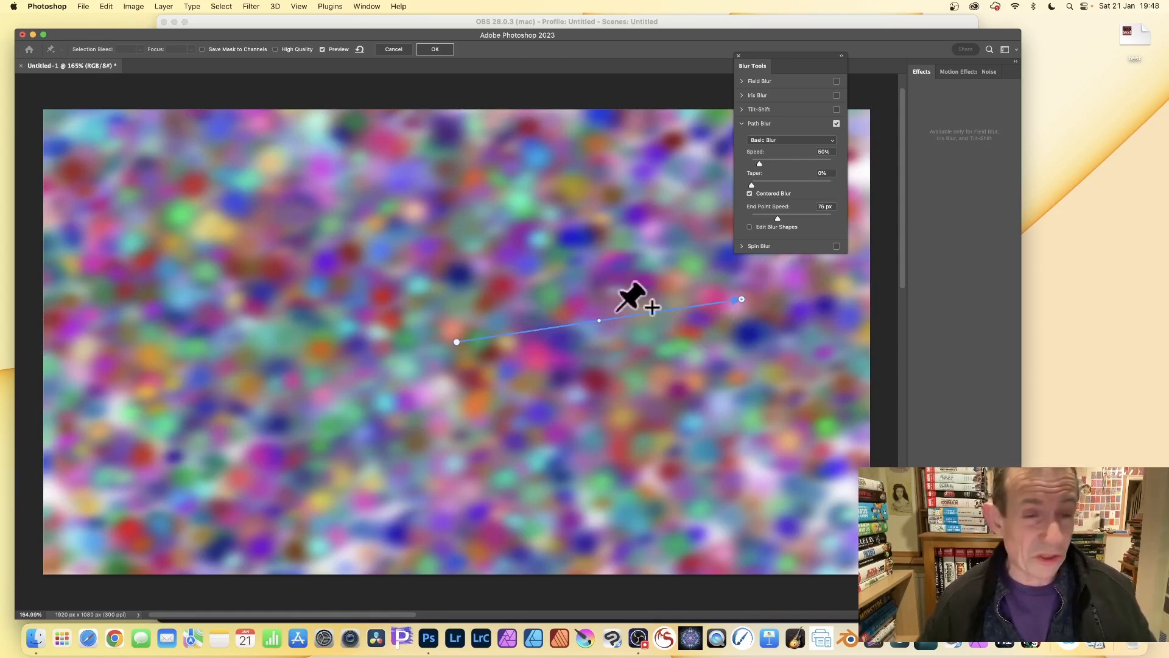
left_click(490, 336)
left_click(526, 331)
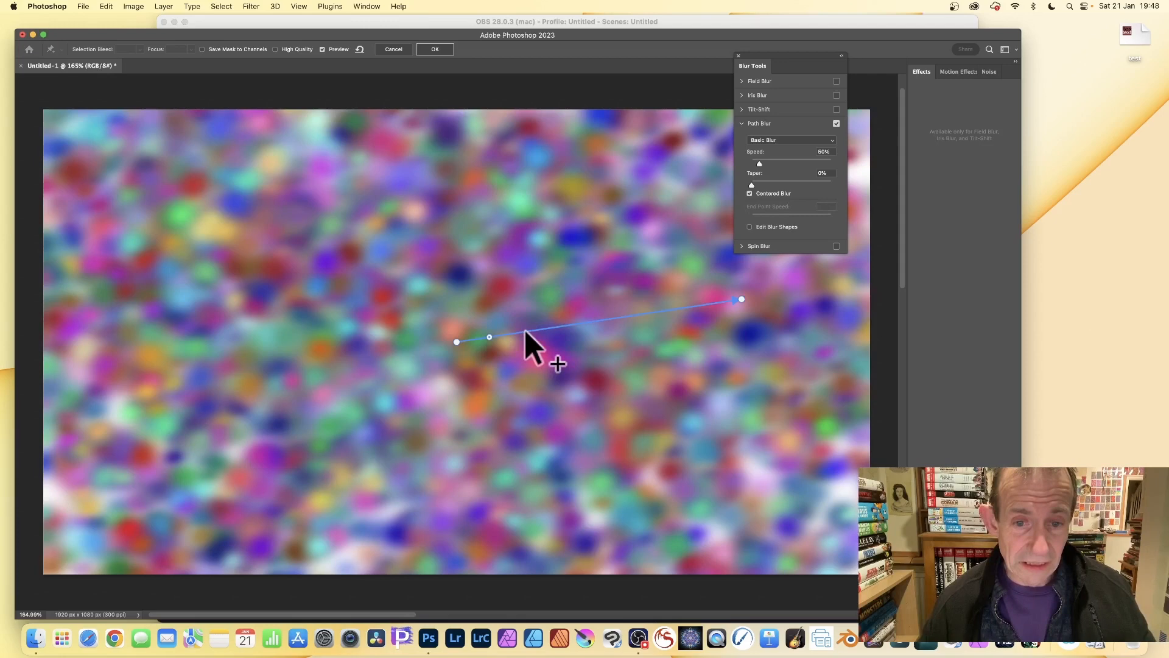
left_click(612, 318)
left_click(678, 308)
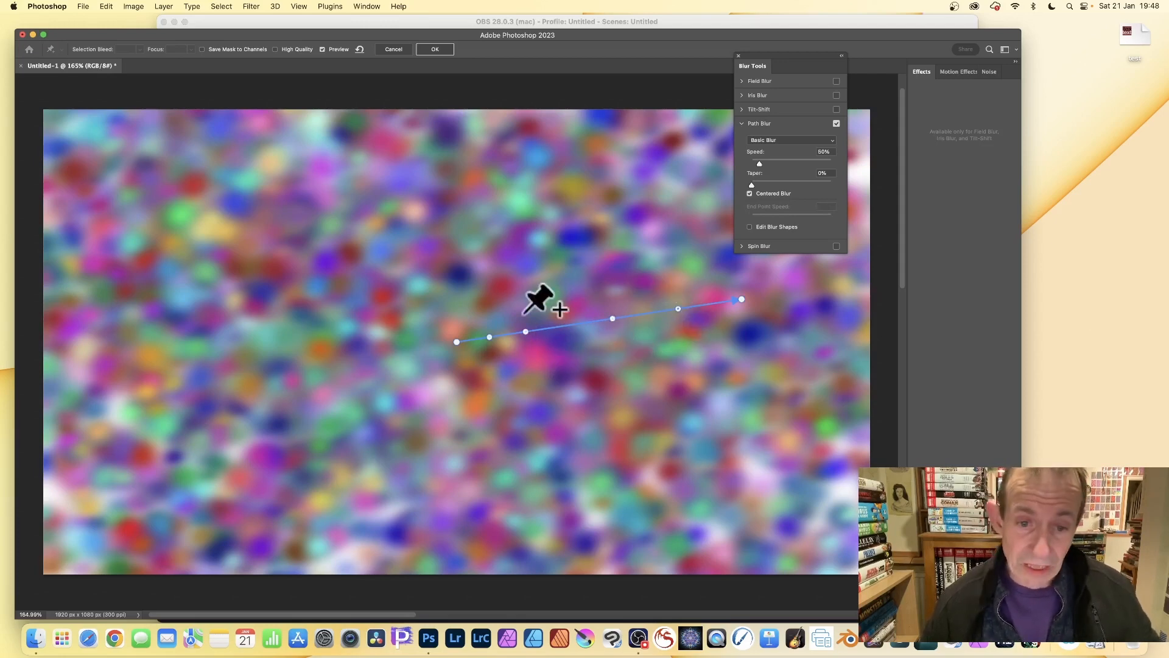
left_click_drag(491, 337, 443, 220)
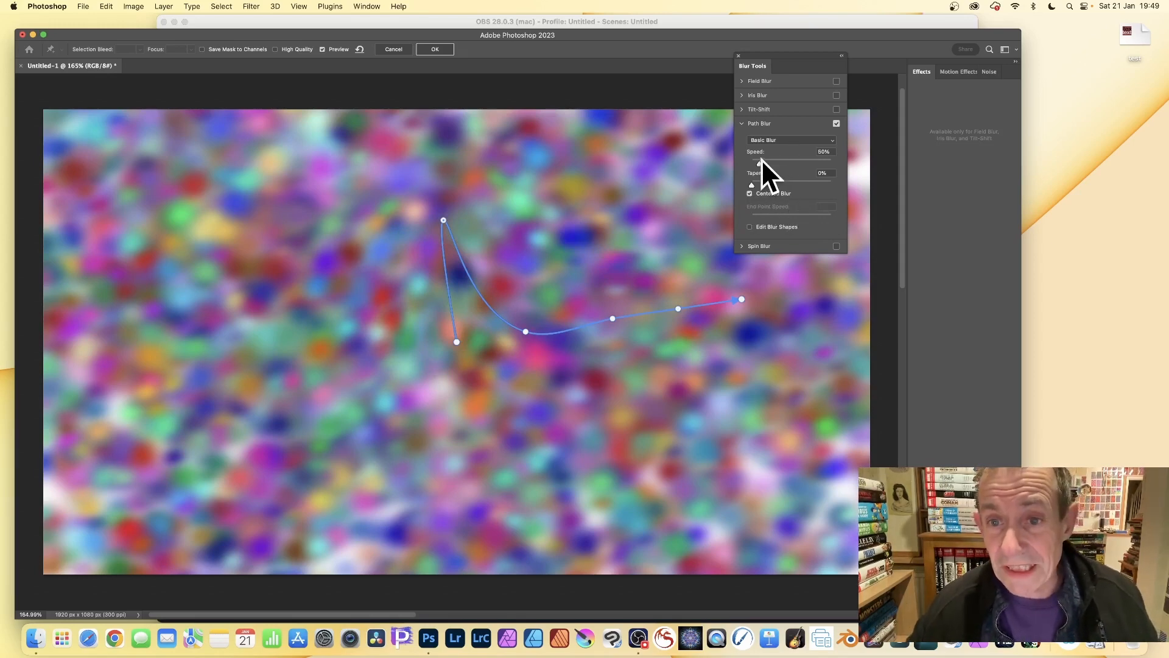
Step: Try path blur speeds of 111% and 78% and the Rear Sync Flash preset, and return to Basic Blur with 0% taper
mouse_move(765, 163)
left_mouse_down()
mouse_move(785, 163)
mouse_move(769, 161)
left_mouse_up()
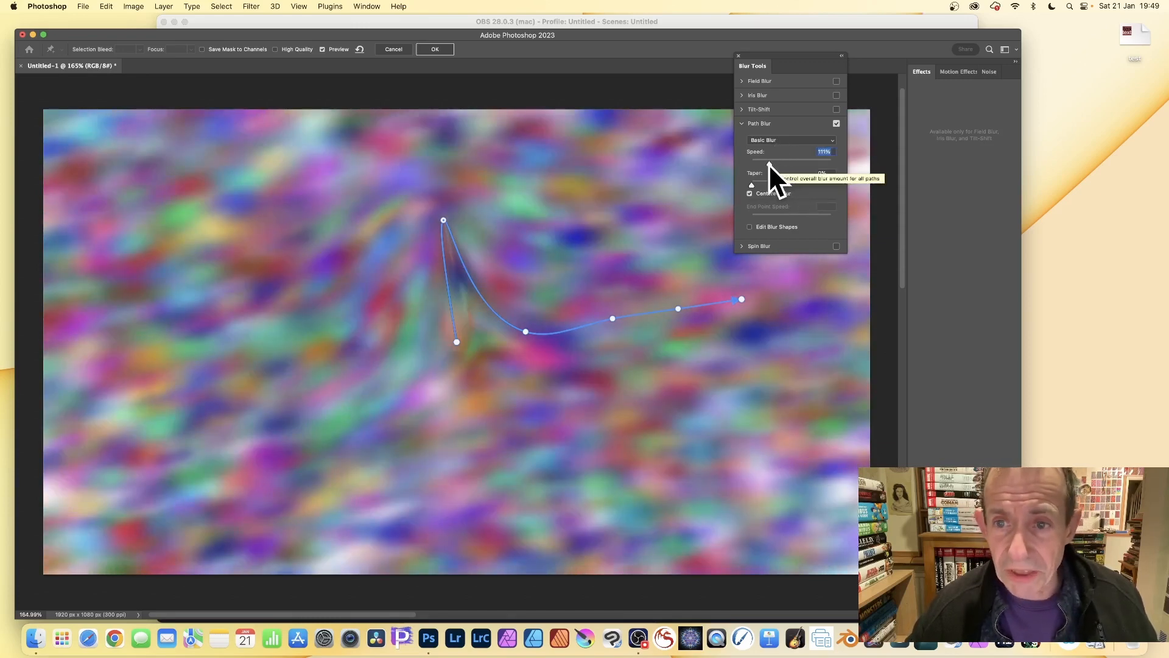
left_click_drag(768, 163, 765, 163)
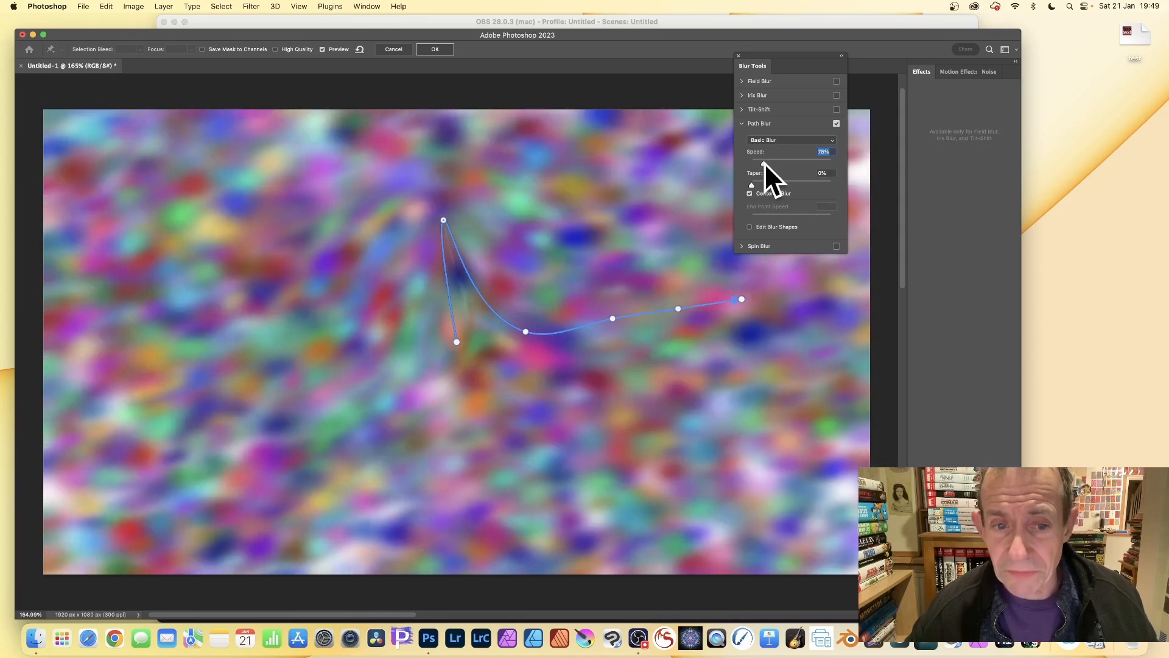
left_click(772, 139)
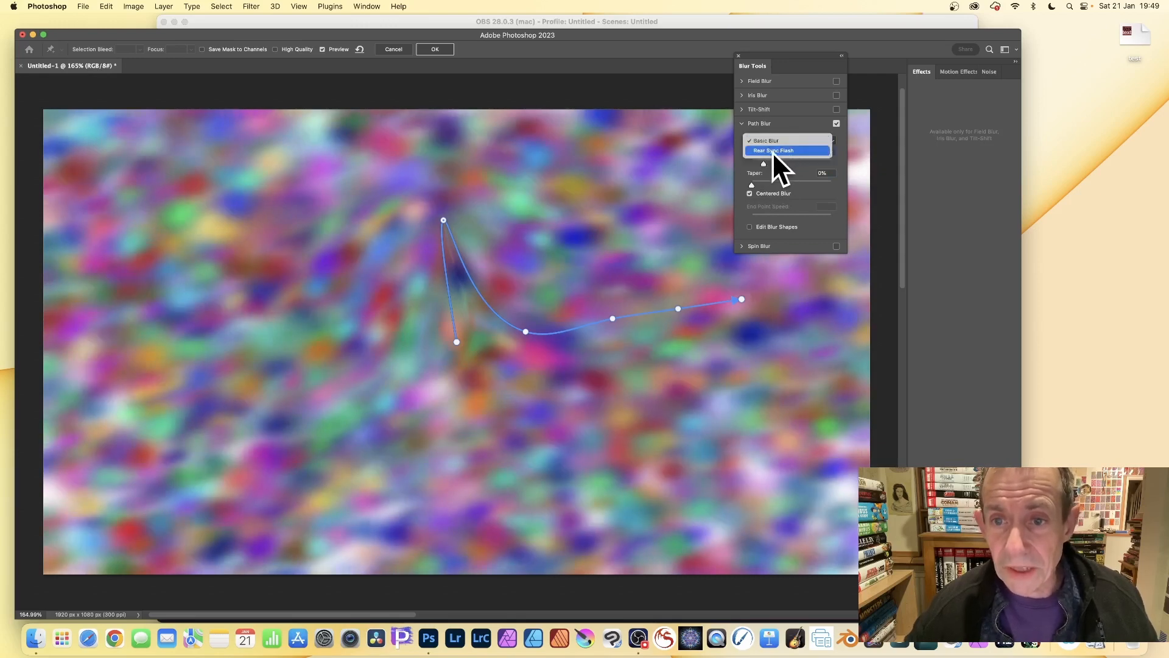
left_click(770, 151)
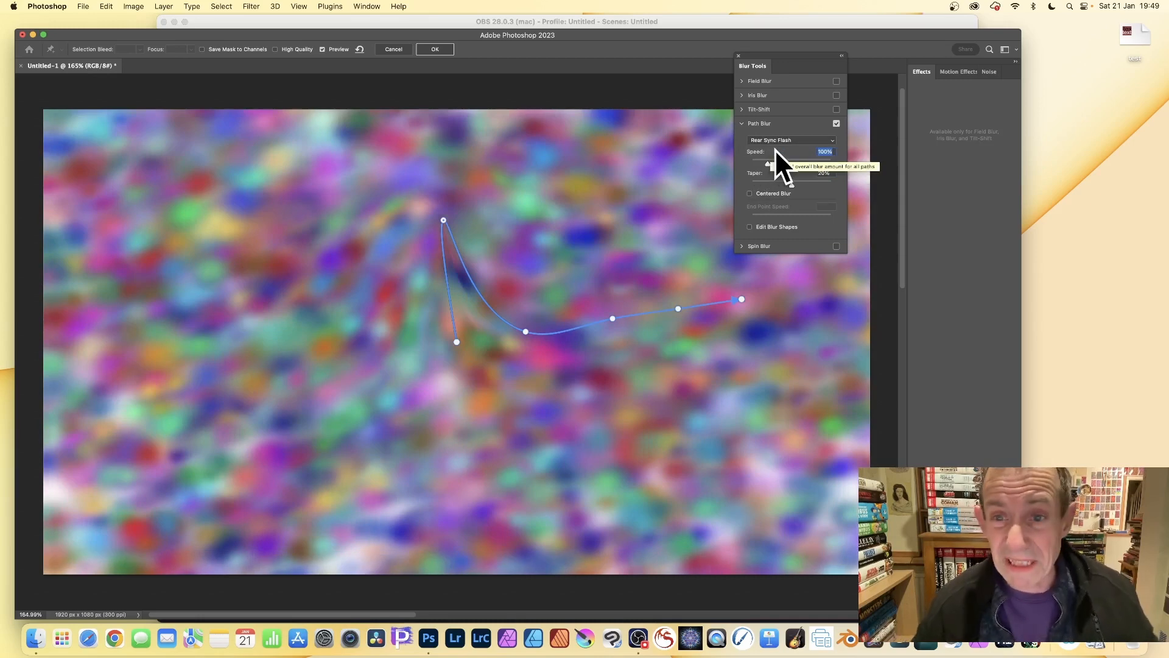
left_click(776, 141)
left_click(776, 130)
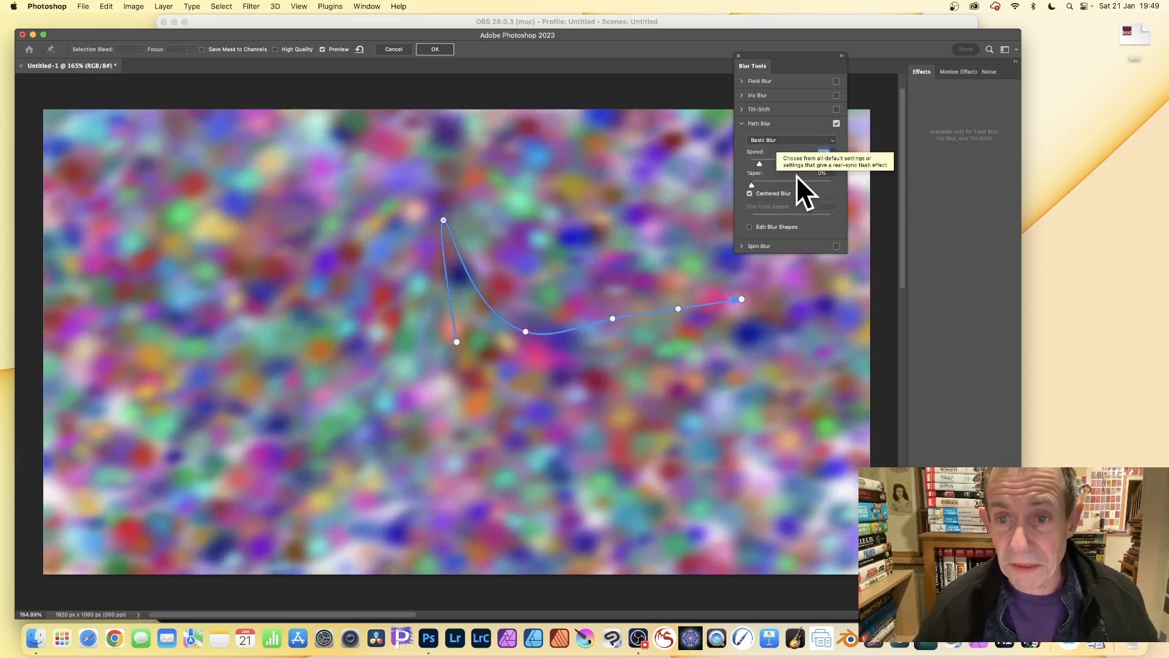
mouse_move(758, 184)
left_mouse_down()
mouse_move(777, 184)
mouse_move(747, 182)
left_mouse_up()
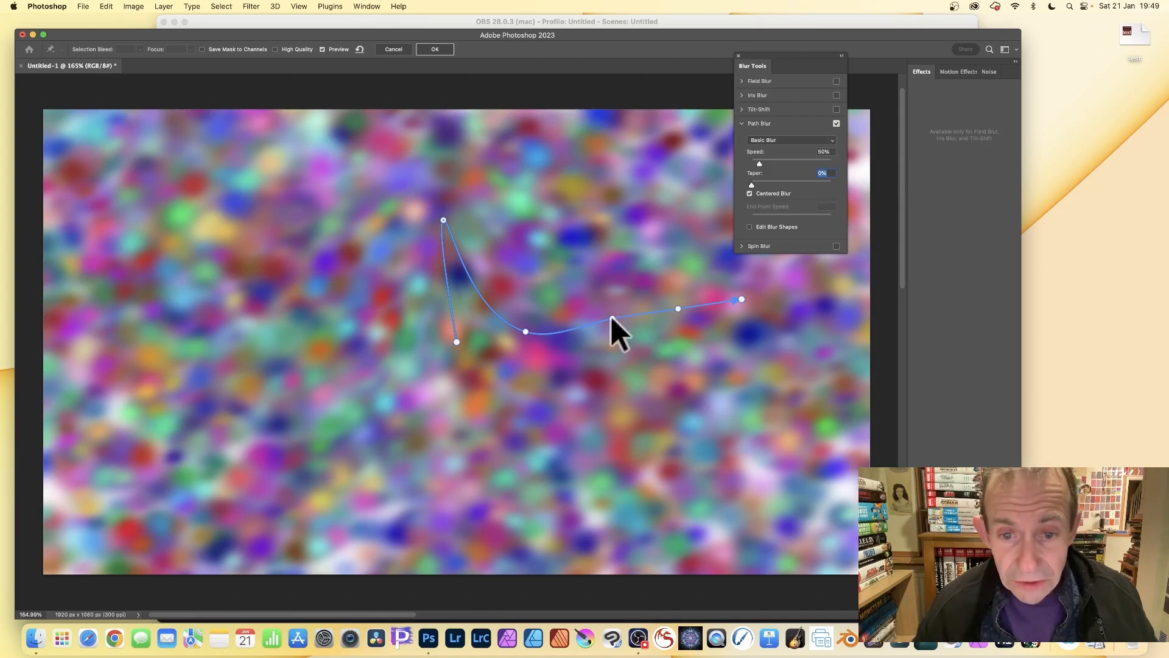
Step: Reshape the blur path with a second high peak and its start near the canvas's lower left, and set the blur speed to 72%
left_click_drag(613, 318, 674, 156)
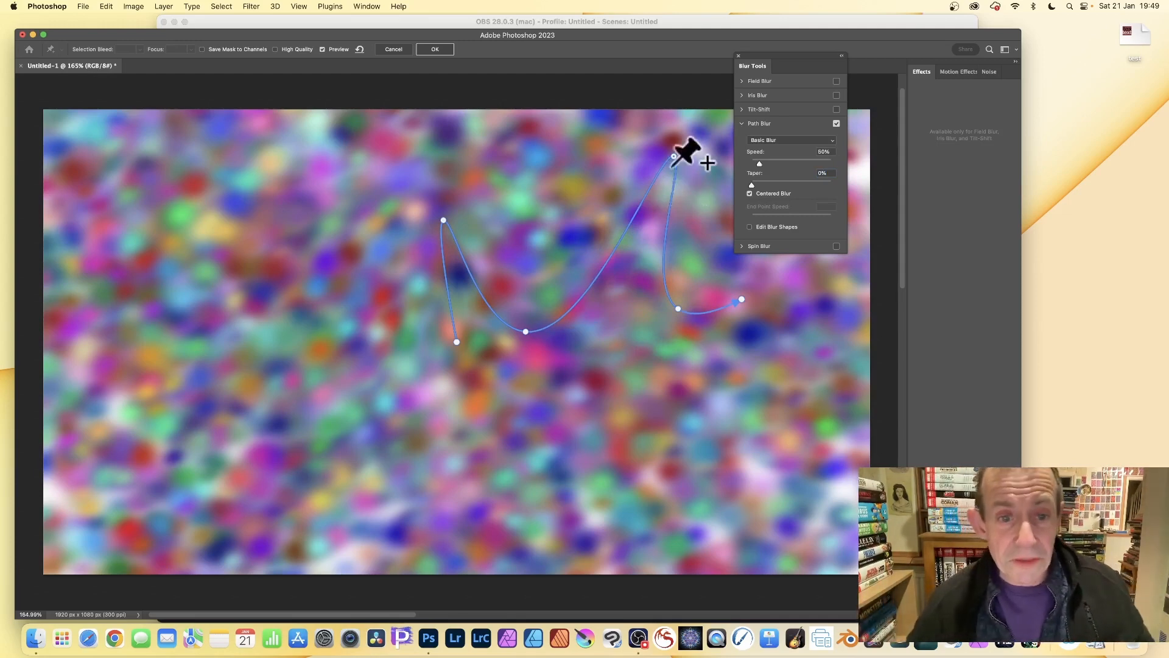
left_click_drag(458, 344, 179, 444)
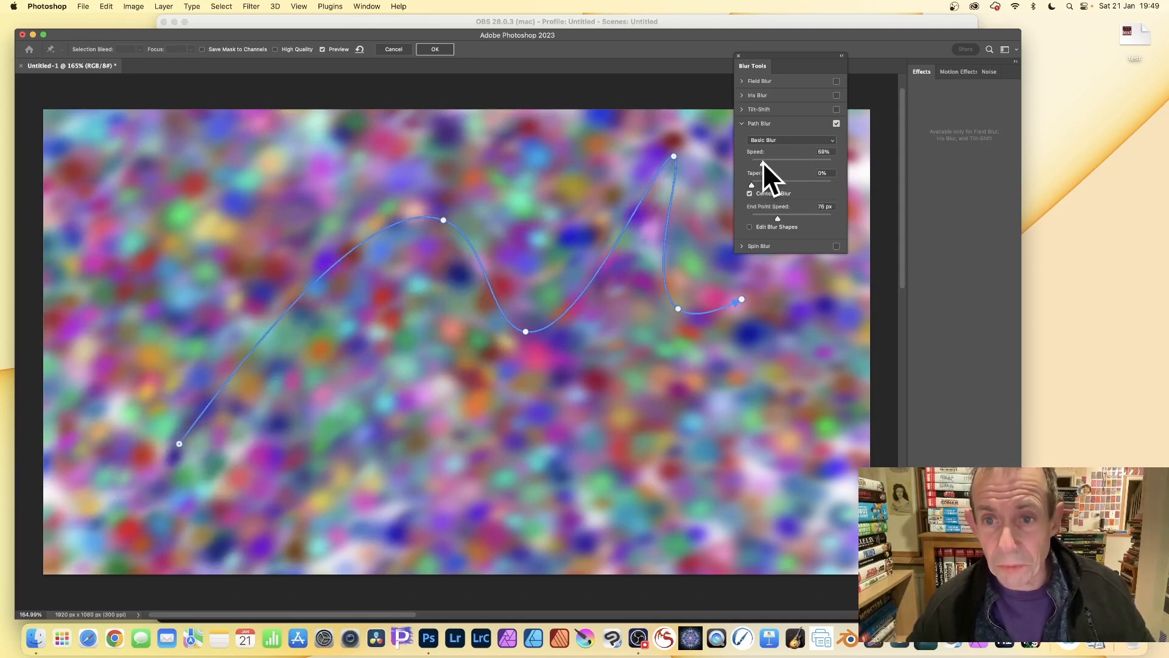
left_click_drag(763, 163, 766, 164)
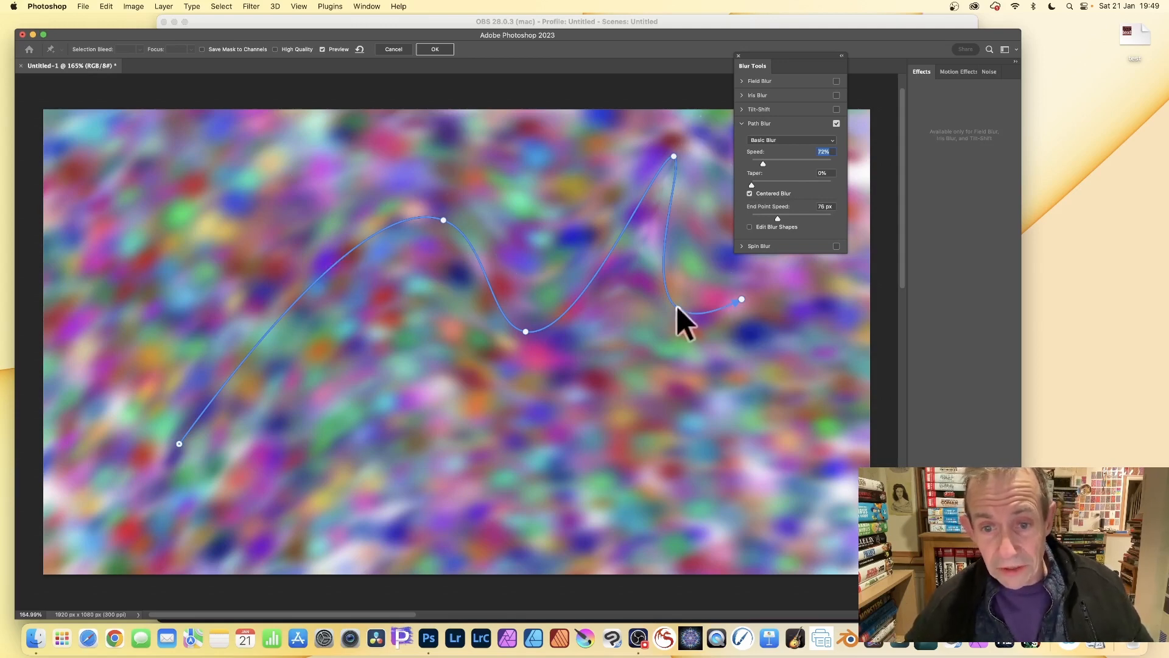
Step: Loop the blur path back across the canvas's left side, bend its final stretch with two added points, and apply the Path Blur
left_click_drag(678, 309, 713, 461)
left_click_drag(713, 462, 240, 298)
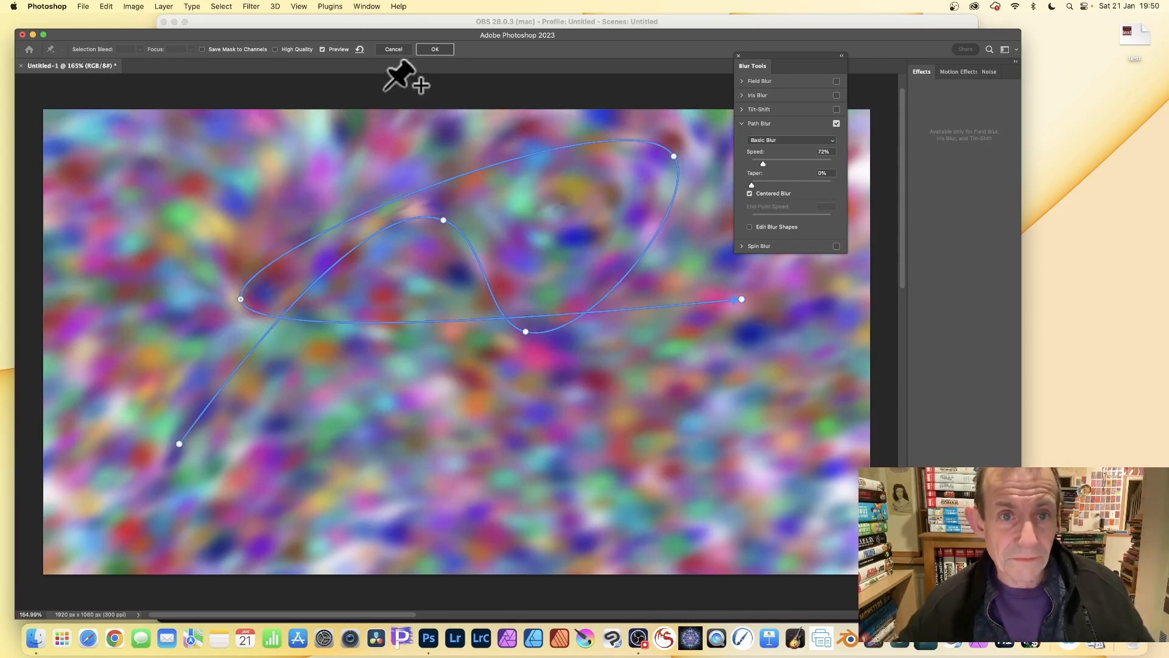
left_click(658, 309)
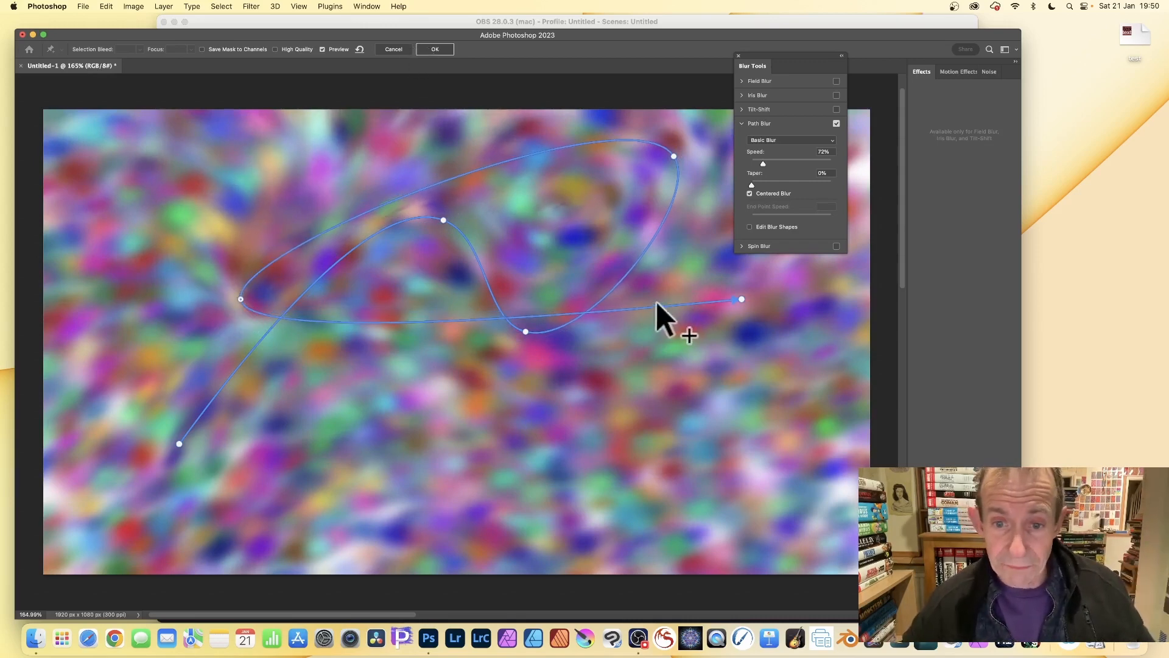
left_click_drag(659, 308, 608, 415)
left_click(527, 434)
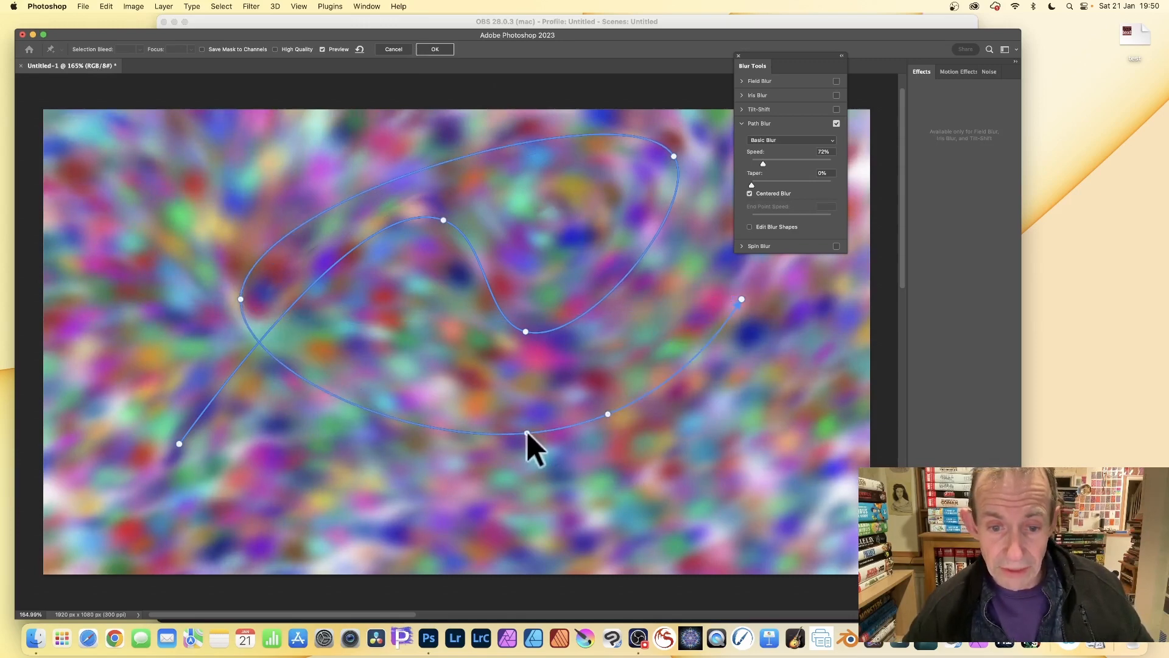
left_click_drag(526, 434, 553, 295)
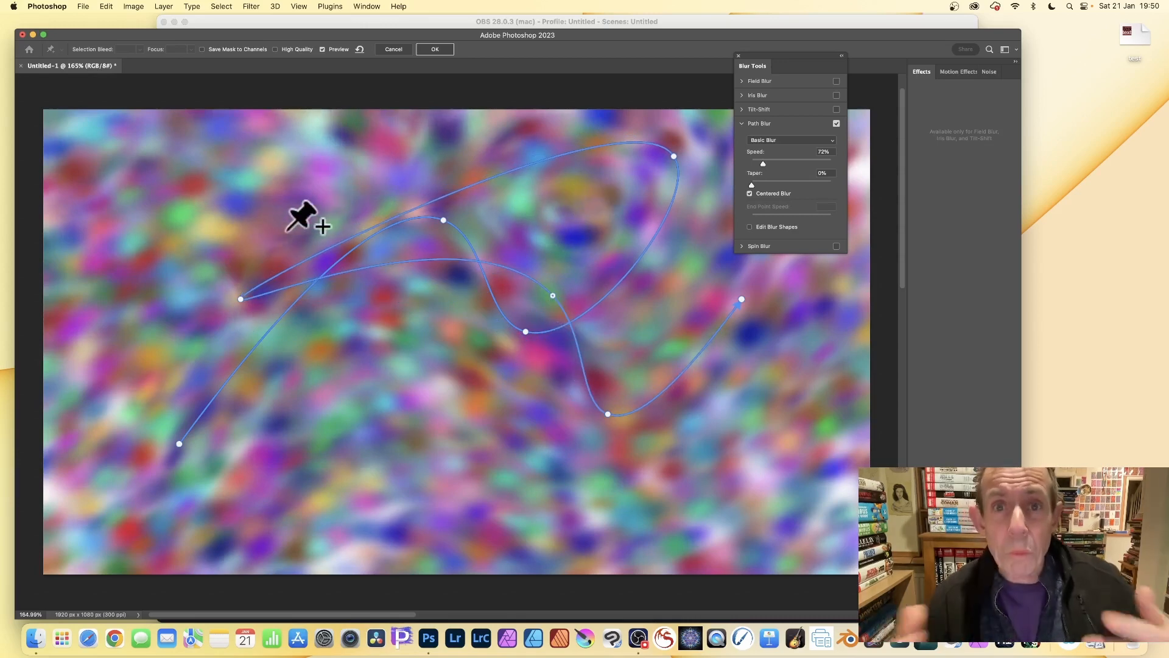
left_click(434, 50)
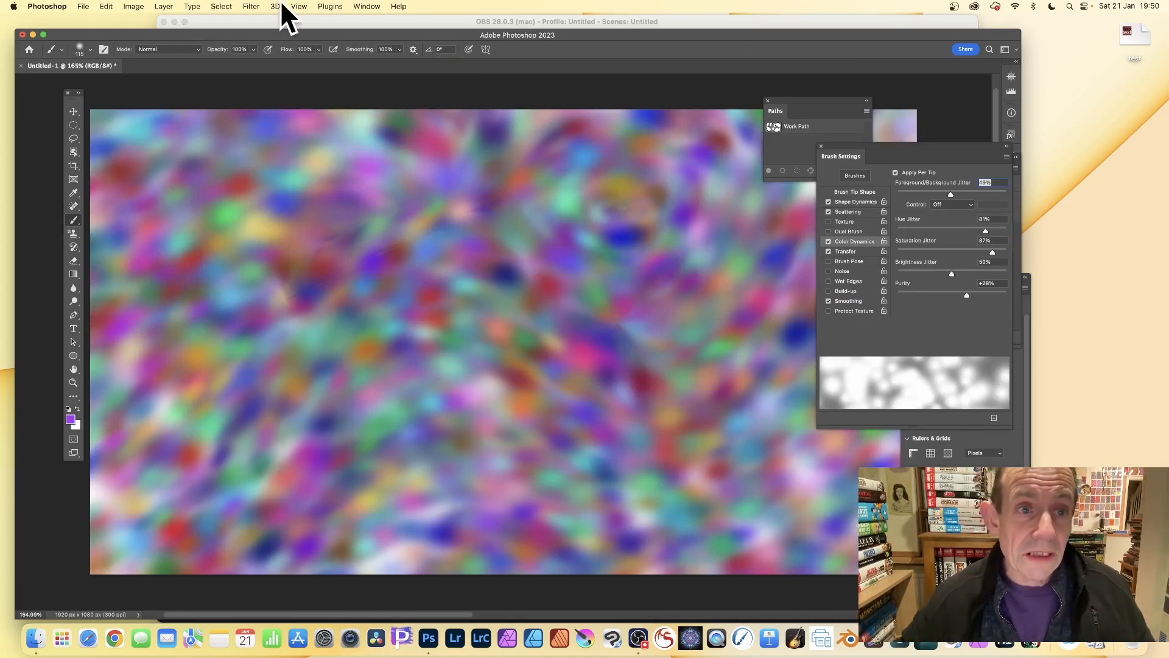
Step: Reapply the last Blur Gallery filter to the image
left_click(253, 5)
left_click(255, 20)
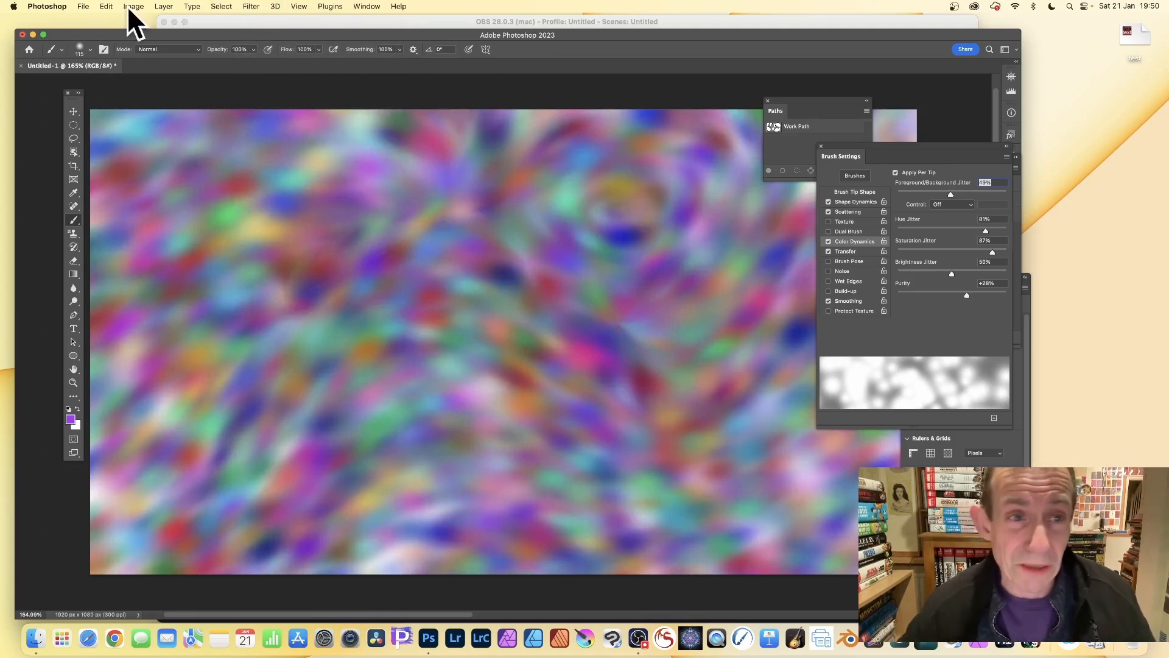
left_click(249, 6)
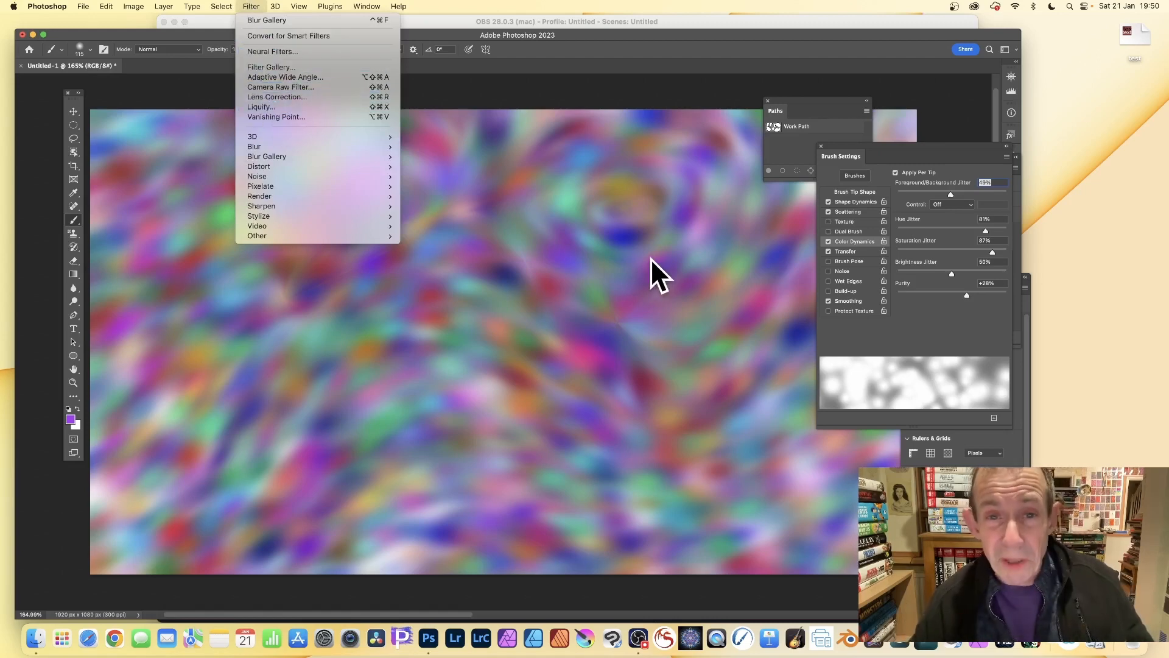
left_click(118, 30)
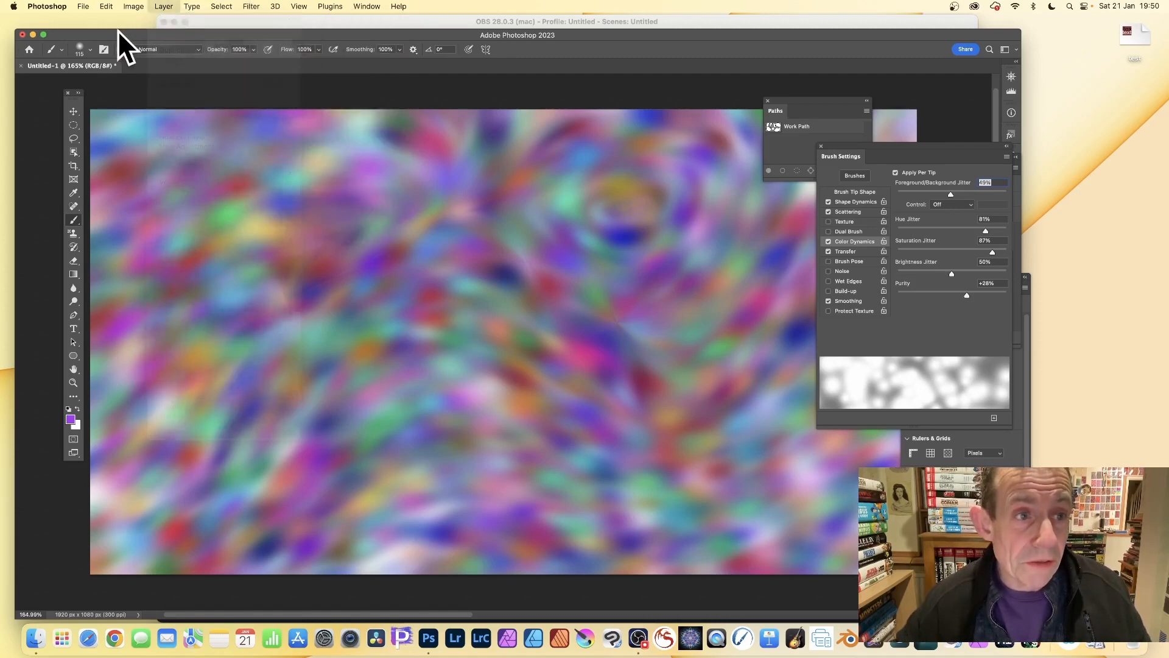
left_click_drag(119, 31, 124, 18)
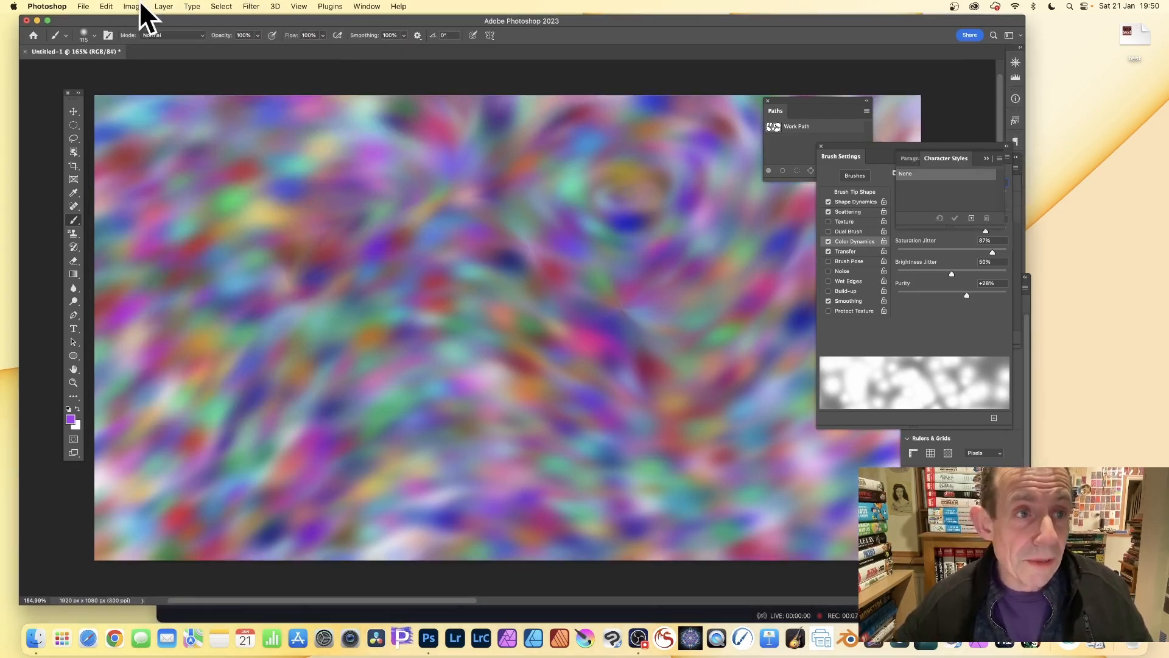
Step: Brighten the image's highlights with a Levels adjustment by lowering the white input level slightly
left_click(139, 6)
mouse_move(141, 36)
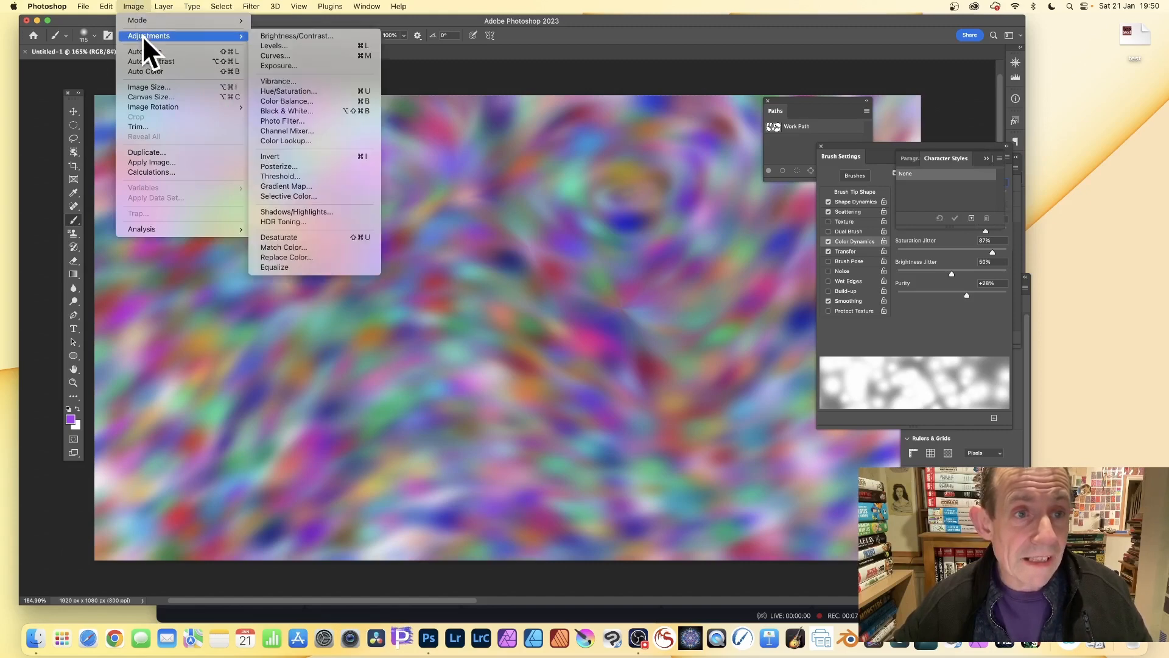
left_click(276, 45)
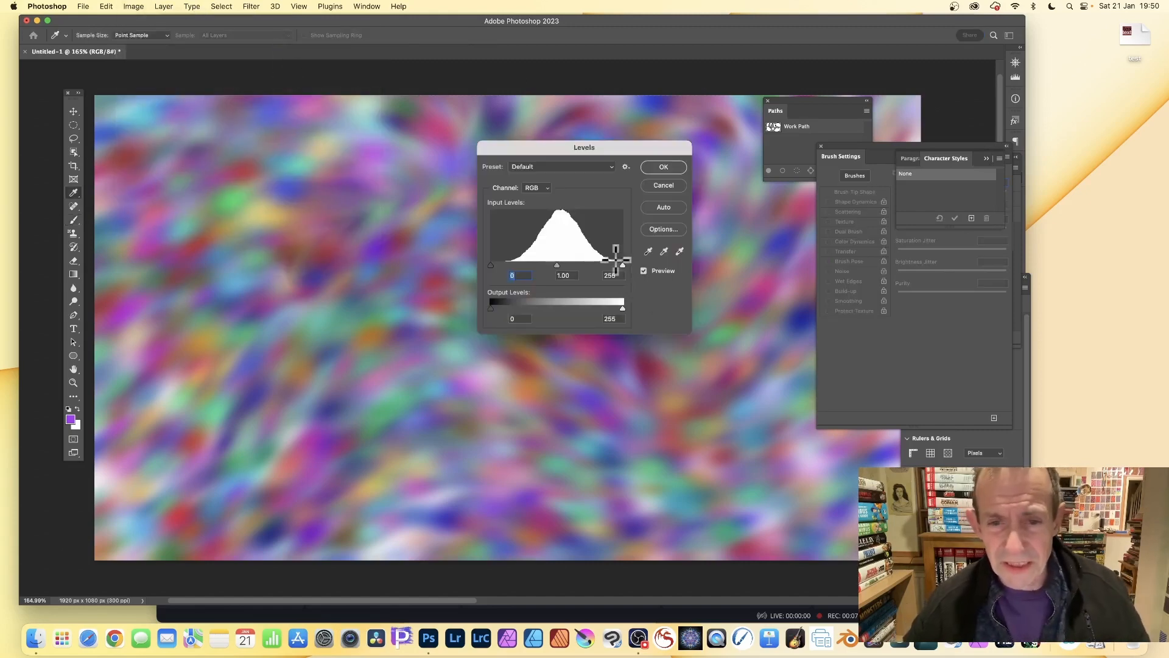
mouse_move(620, 265)
left_mouse_down()
mouse_move(558, 264)
mouse_move(603, 266)
left_mouse_up()
key("Return")
key("b")
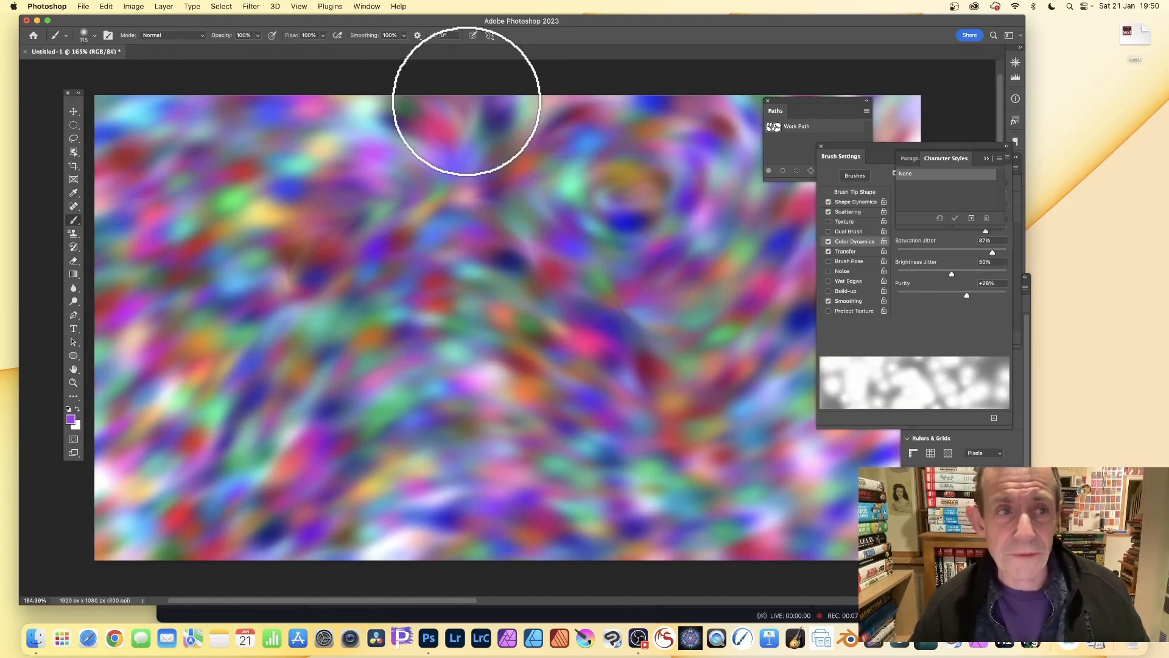
Step: Apply a Vibrance adjustment with vibrance +17 and saturation +13 to the image
scroll(466, 100, "right", 1)
left_click(137, 3)
mouse_move(141, 34)
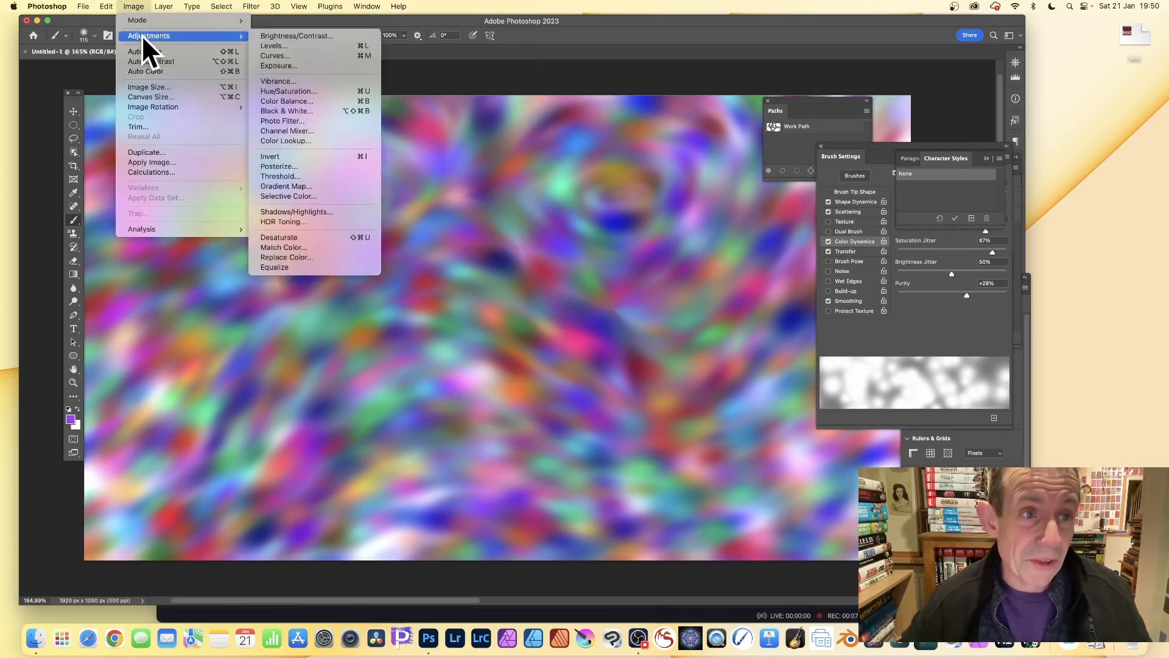
left_click(316, 85)
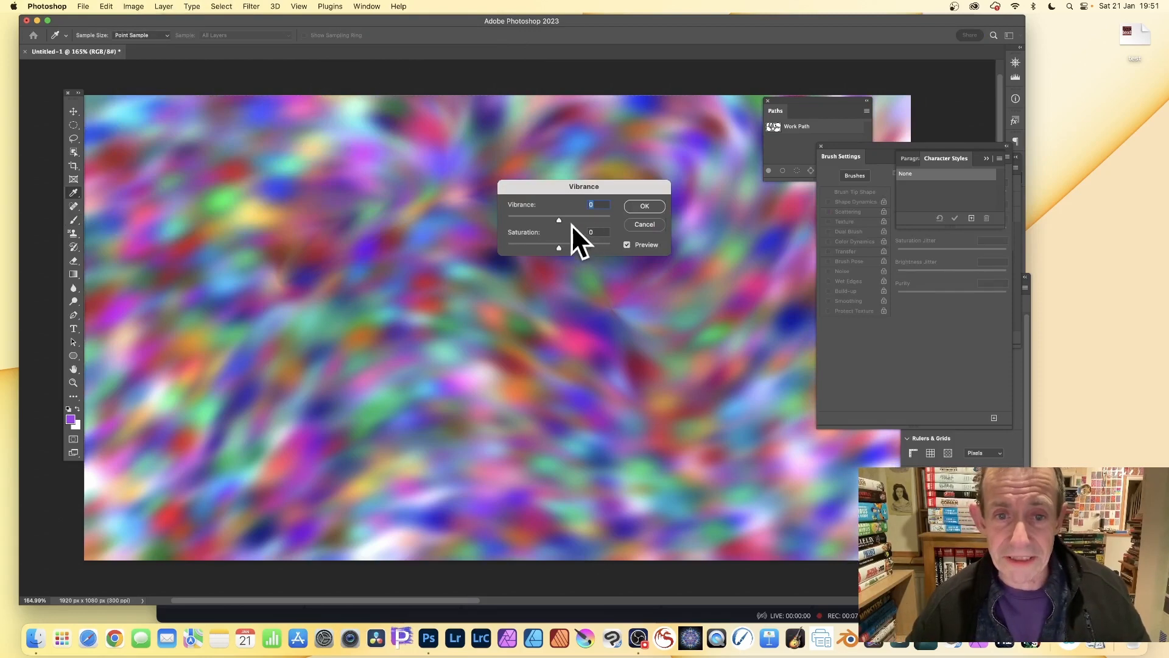
mouse_move(569, 246)
left_mouse_down()
mouse_move(578, 247)
mouse_move(566, 247)
left_mouse_up()
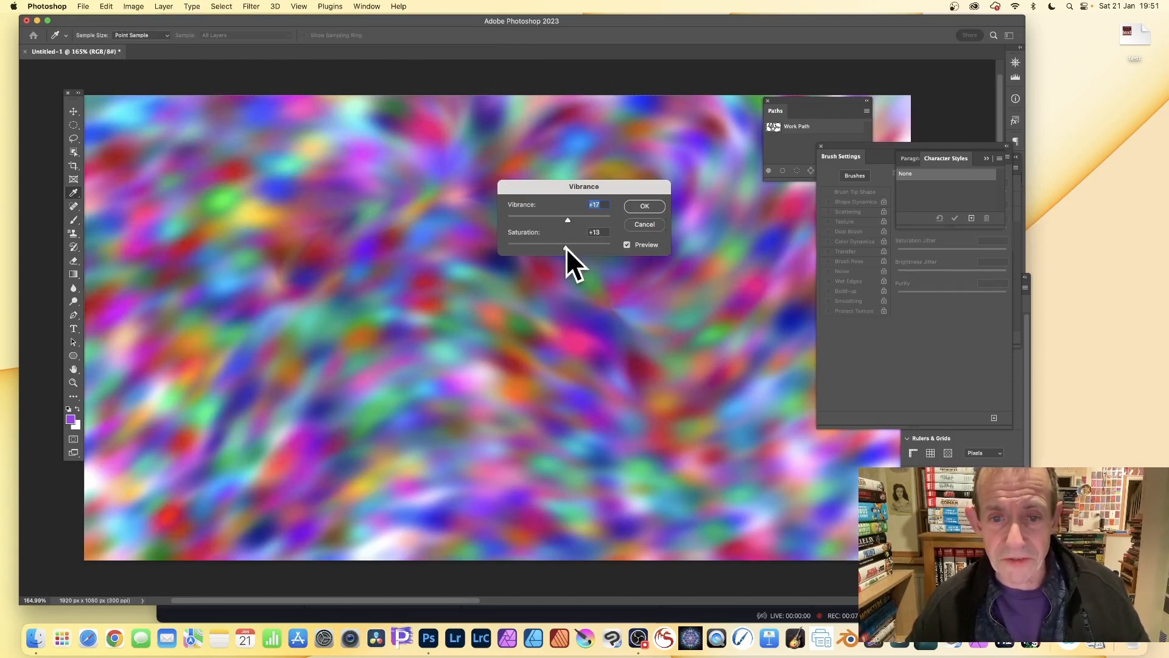
left_click(656, 206)
key("b")
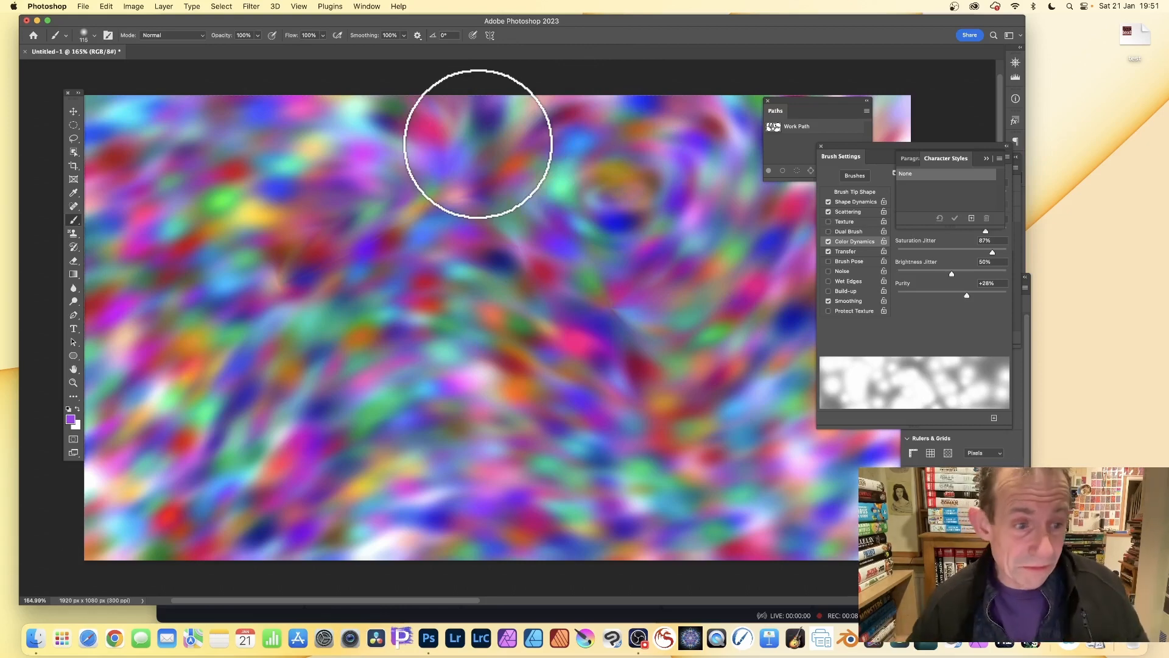
Step: Switch to the Ellipse tool in Path mode
left_click(73, 356)
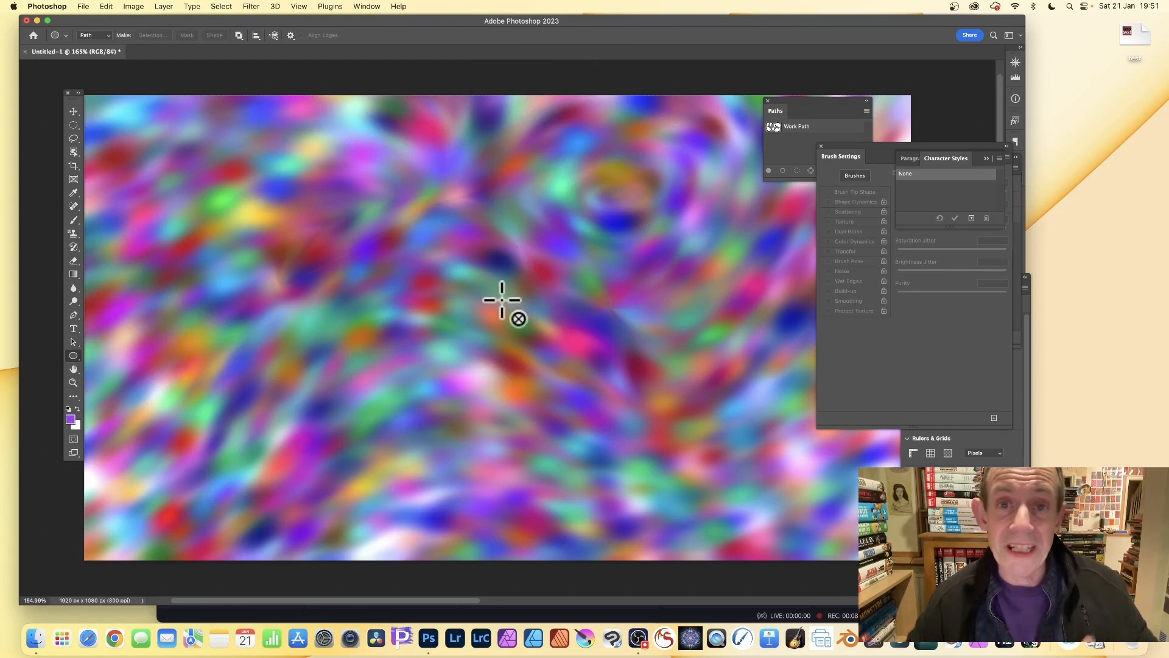